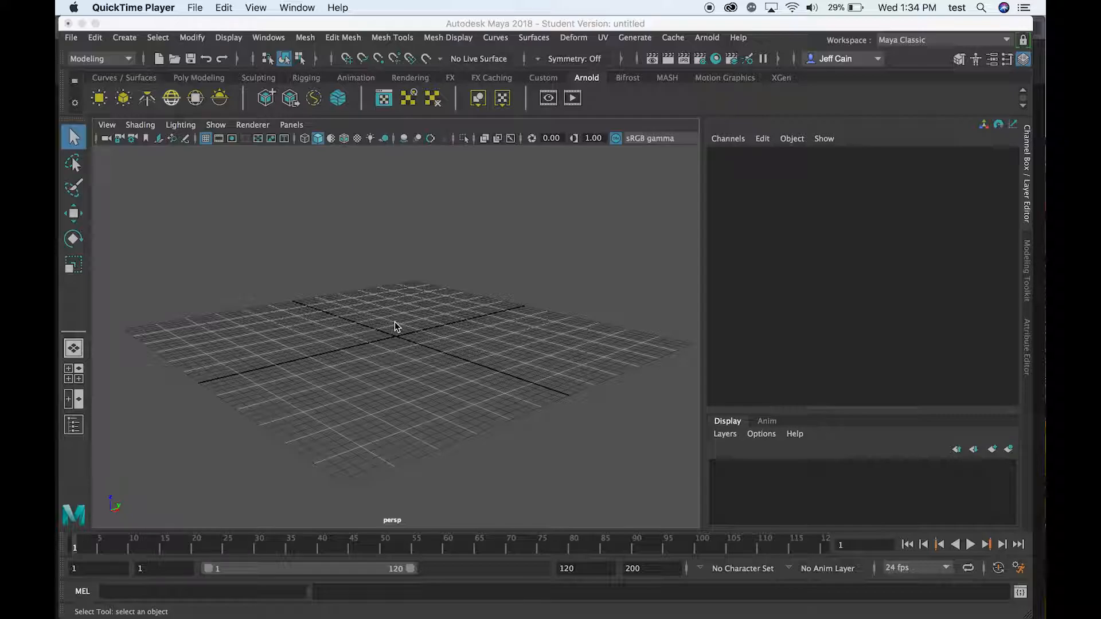
- Switch to Illustrator and open the recent file links2.ai
key("super+Tab")
key("super+Tab")
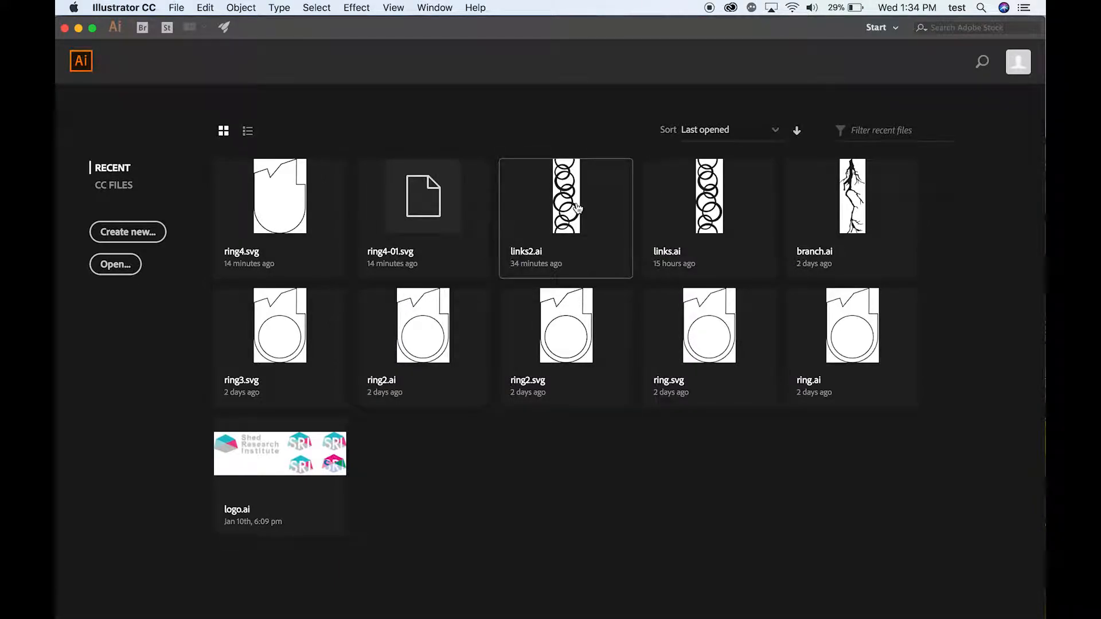
left_click(568, 209)
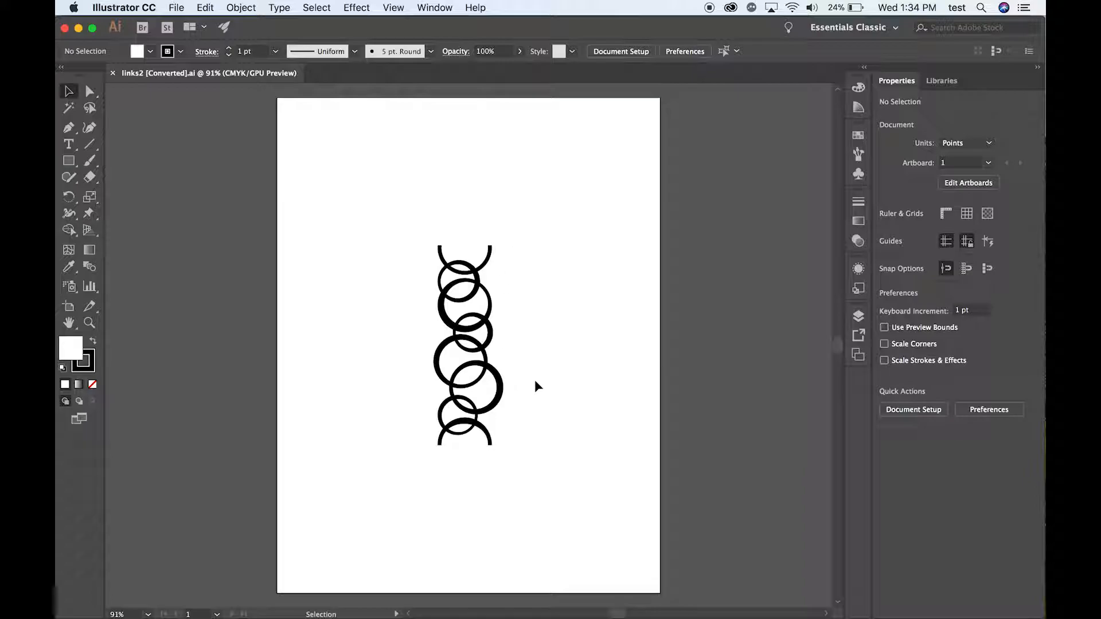
- Save the artwork in the rings folder as links3.ai in the legacy Illustrator 8 format, accepting the older-format conversion
left_click(176, 7)
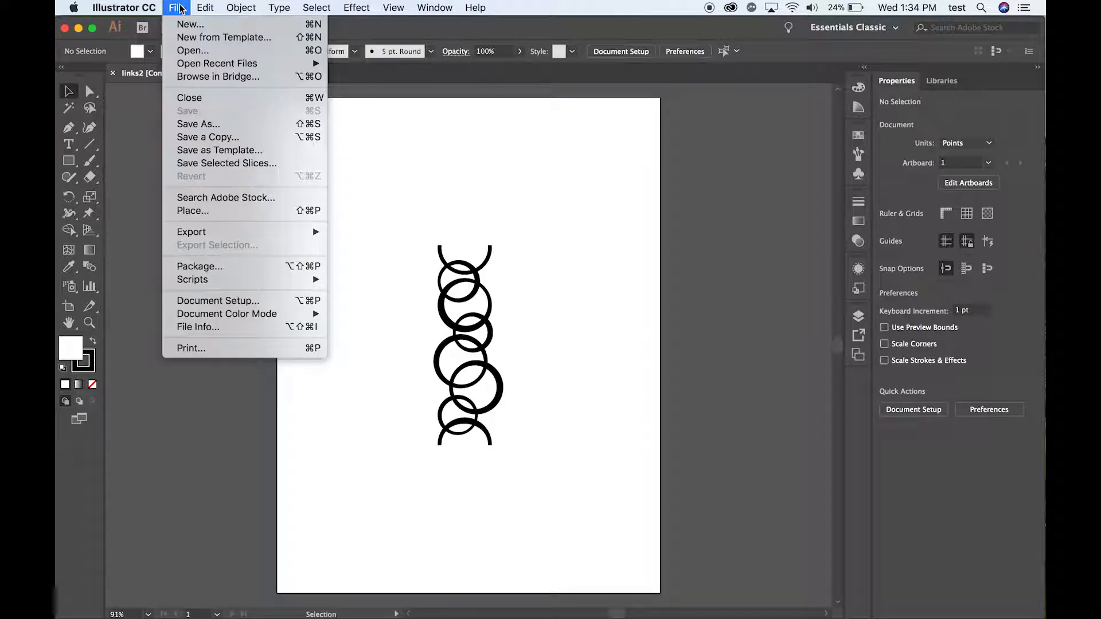
left_click(213, 122)
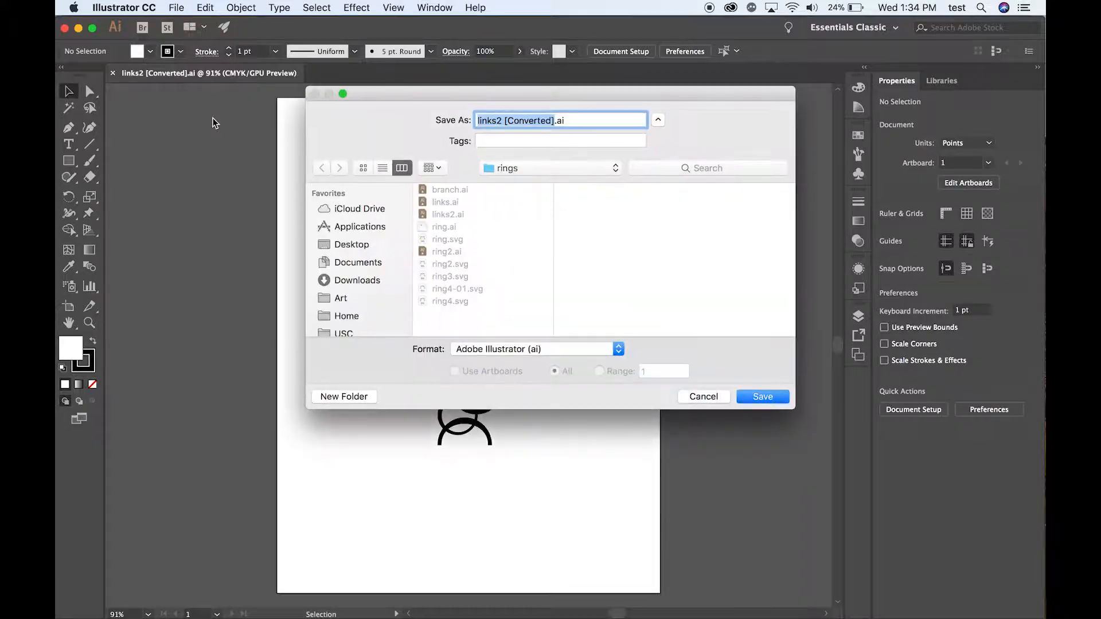
left_click_drag(556, 120, 496, 120)
type("3")
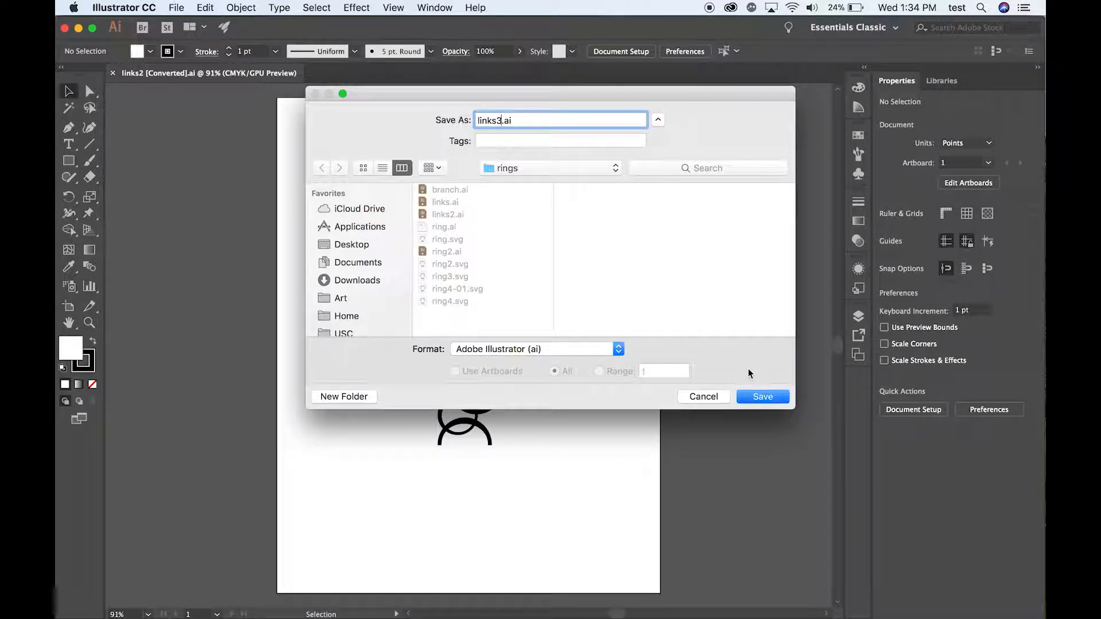
left_click(763, 396)
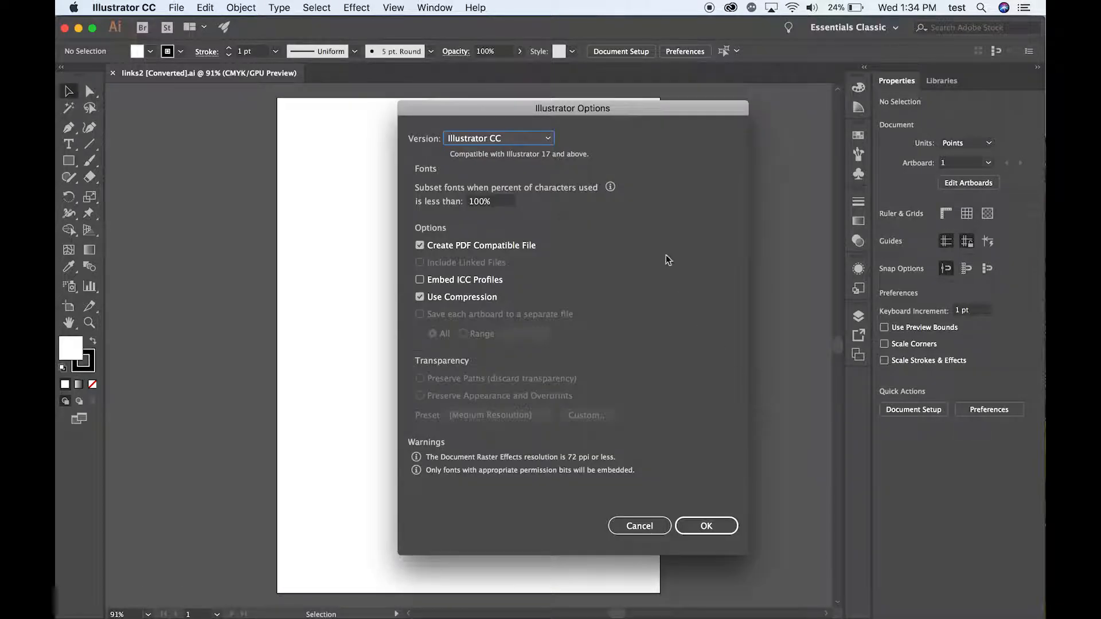
left_click(548, 137)
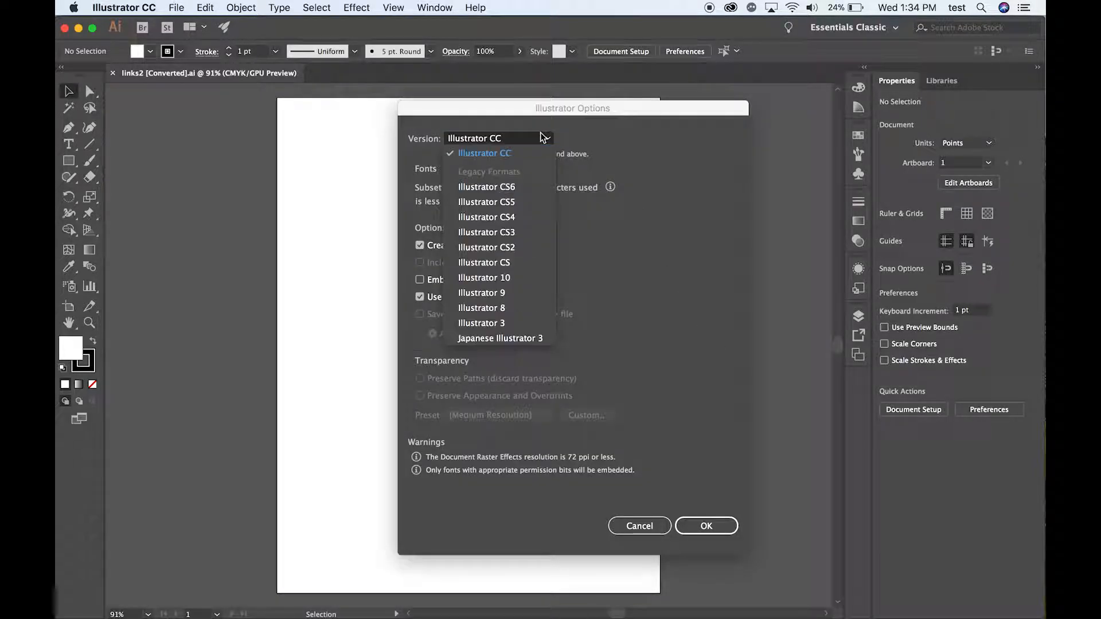
left_click(515, 313)
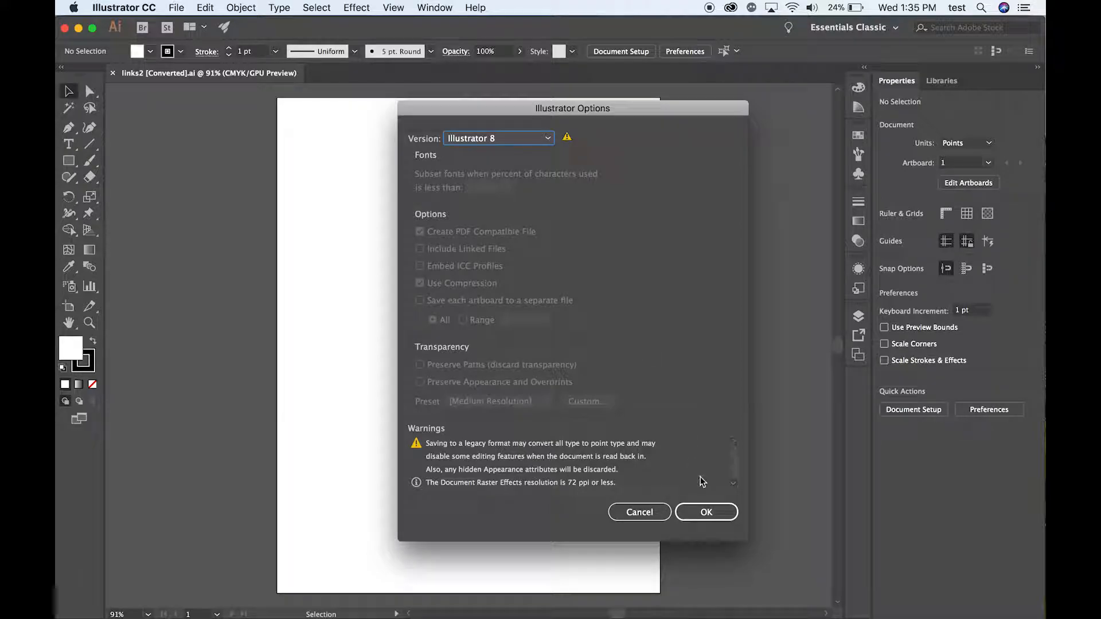
left_click(716, 512)
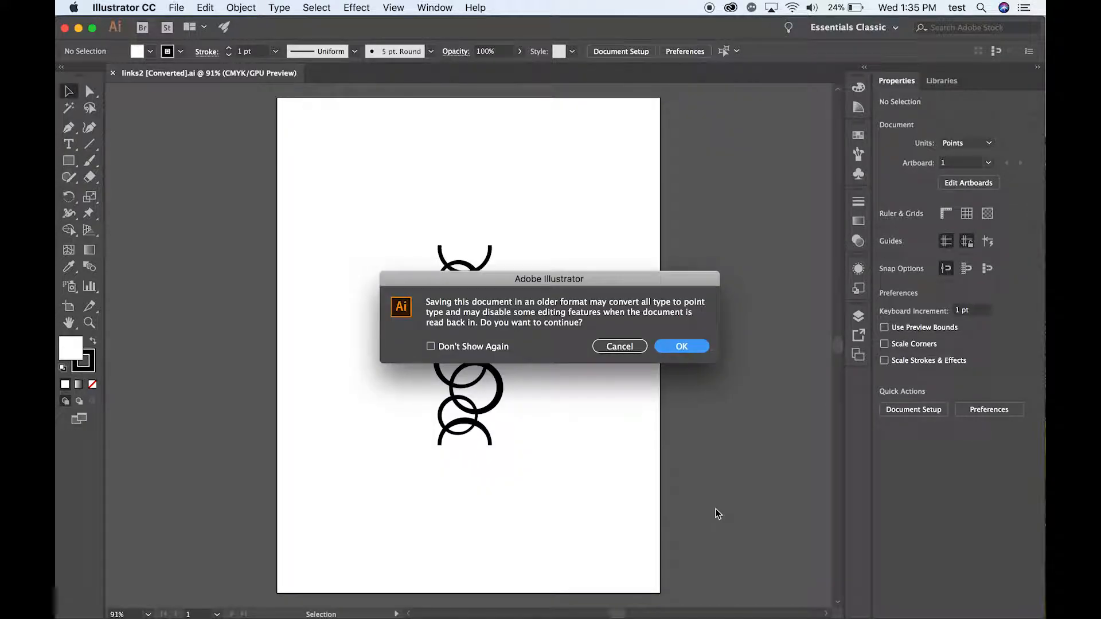
left_click(686, 345)
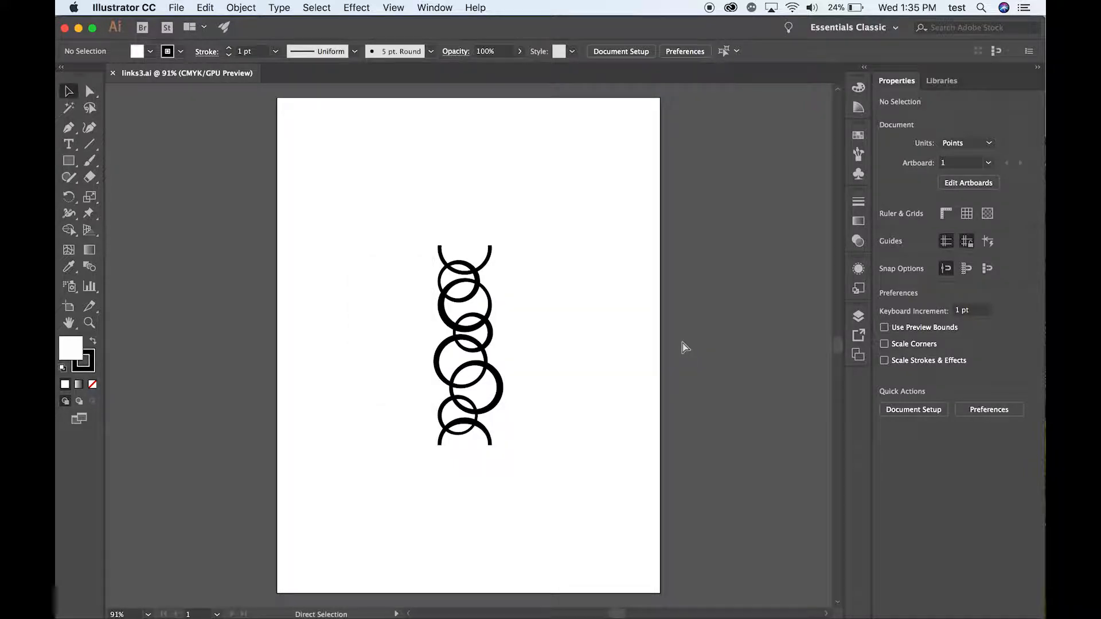
- Switch to Maya and start creating an Adobe Illustrator object with the Curves type
key("super+Tab")
key("super+Tab")
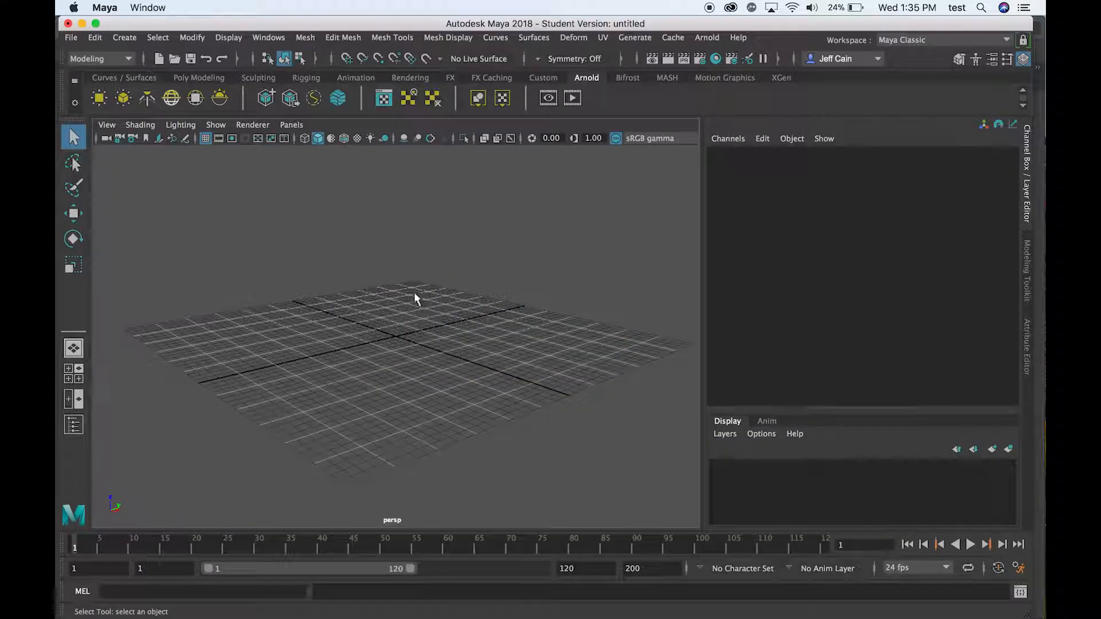
left_click_drag(413, 351, 169, 173, "alt")
scroll(166, 167, "left", 8)
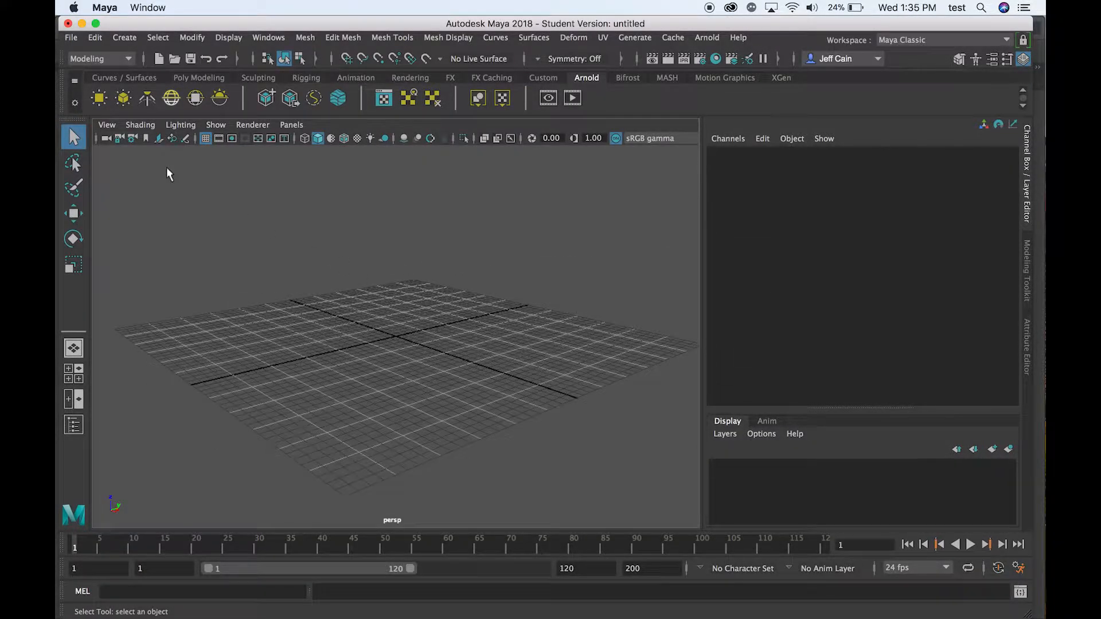
scroll(167, 167, "right", 4)
left_click(72, 38)
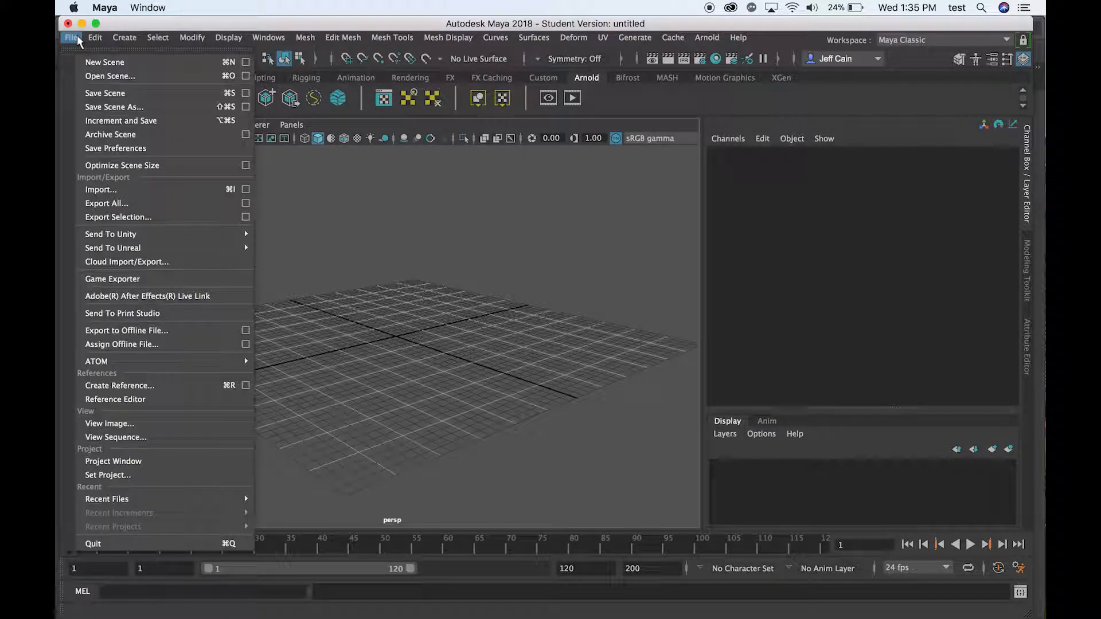
mouse_move(98, 38)
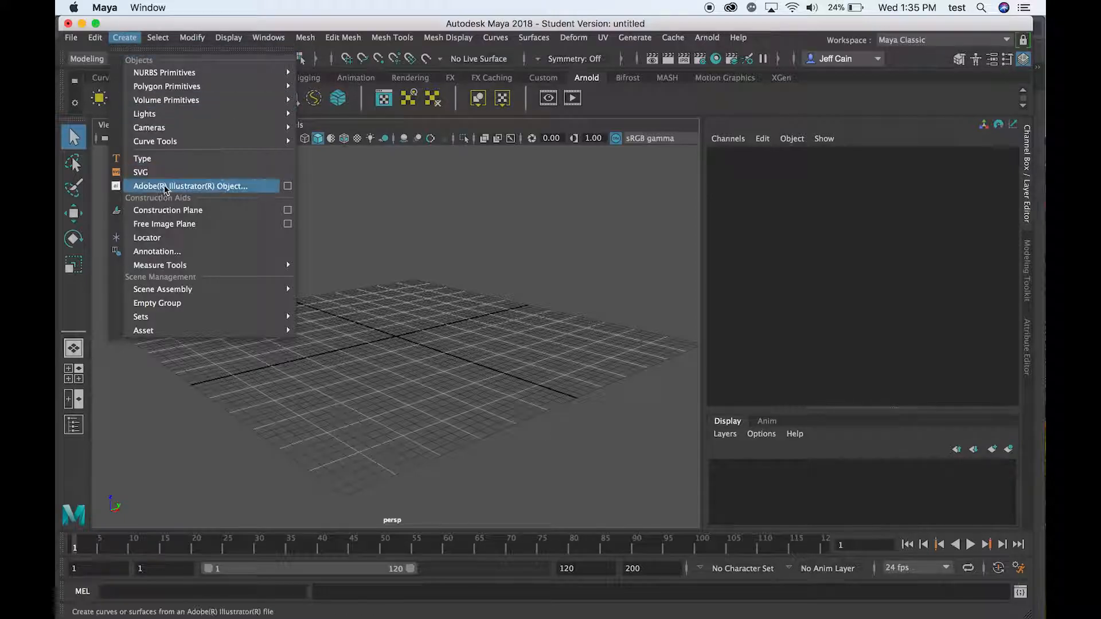
left_click(288, 187)
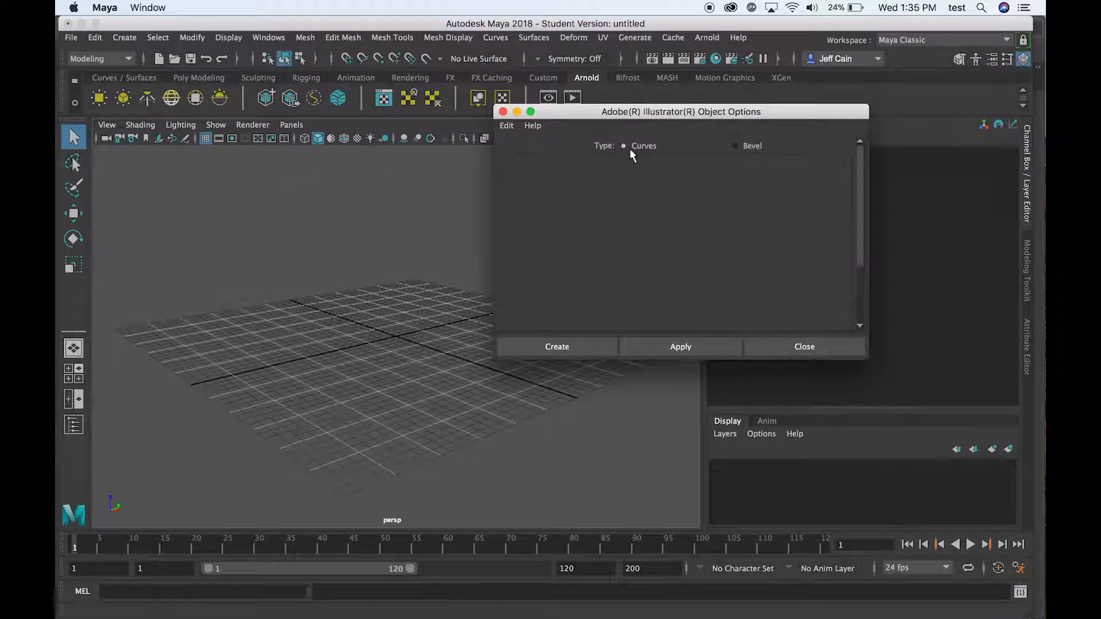
left_click(565, 347)
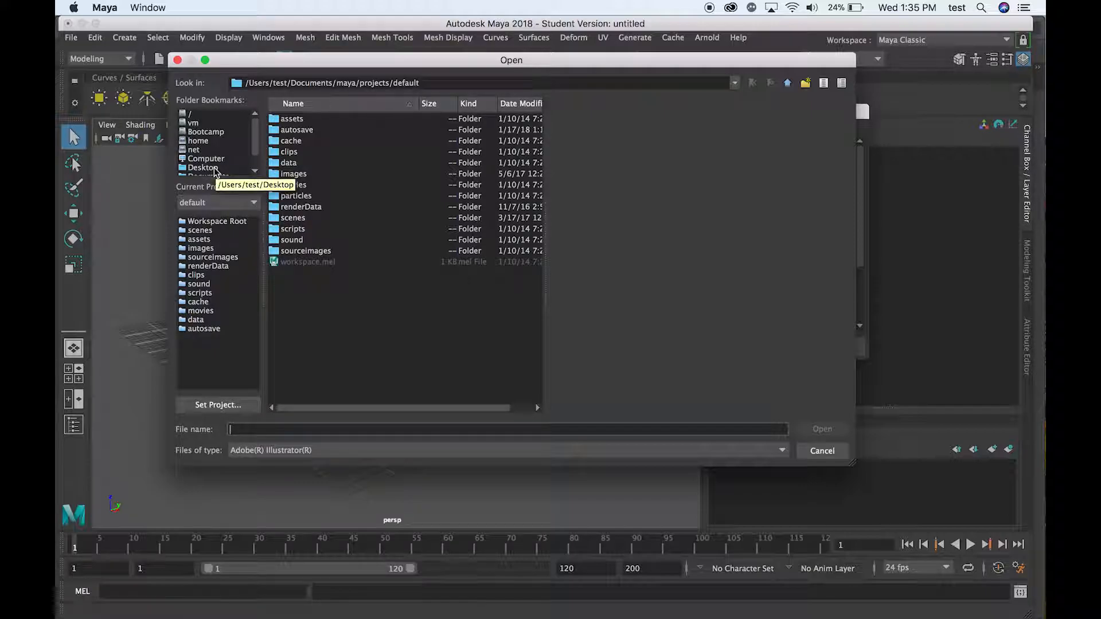
- Import links3.ai from Documents/Education/USC/_DES213_3D_D_TOOL/DES213_S18/in class examples/rings
scroll(216, 168, "down", 2)
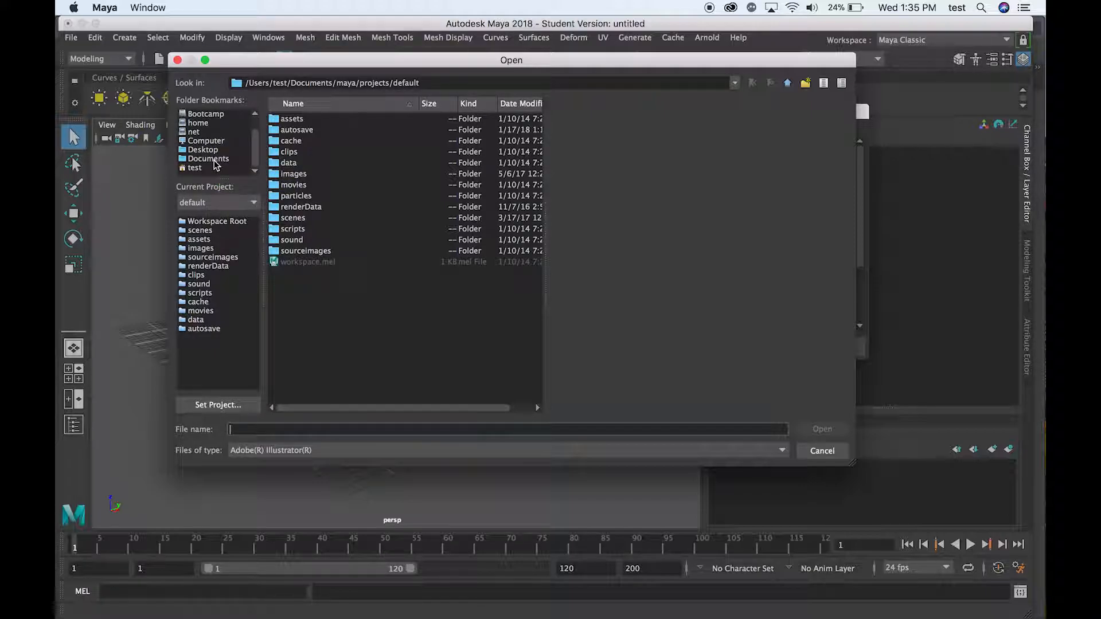
left_click(214, 161)
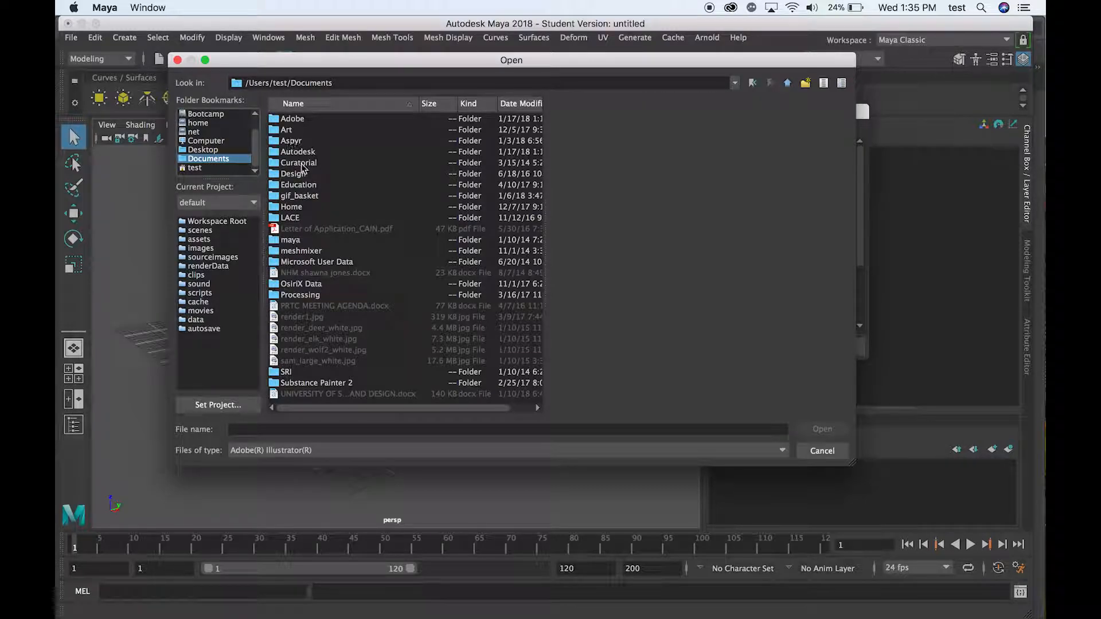
left_click(299, 188)
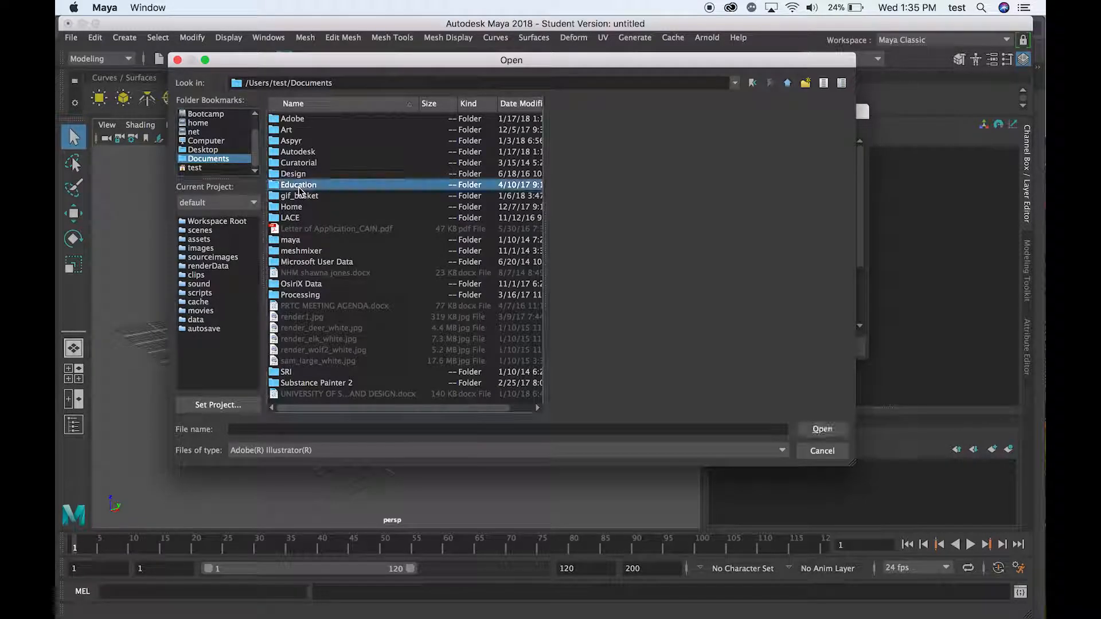
double_click(299, 189)
double_click(286, 142)
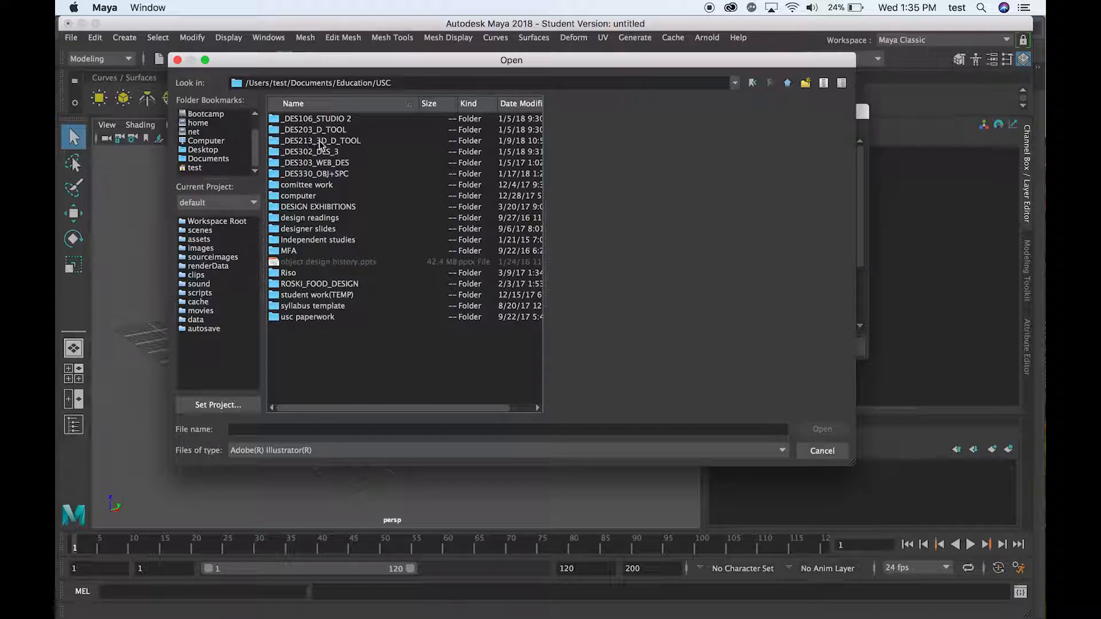
double_click(339, 142)
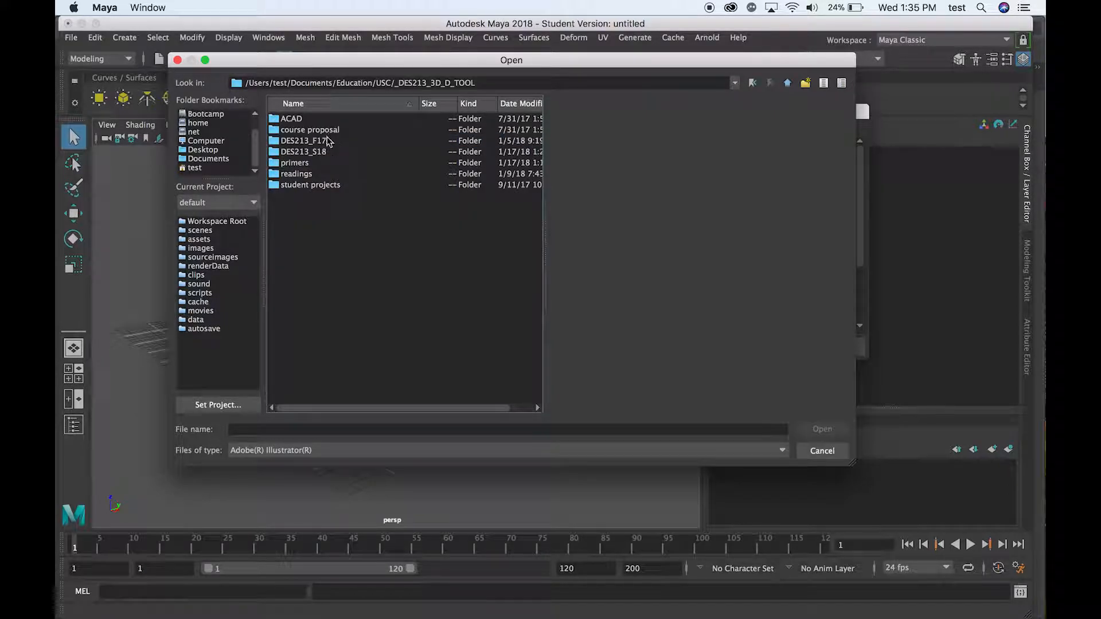
double_click(328, 140)
double_click(305, 130)
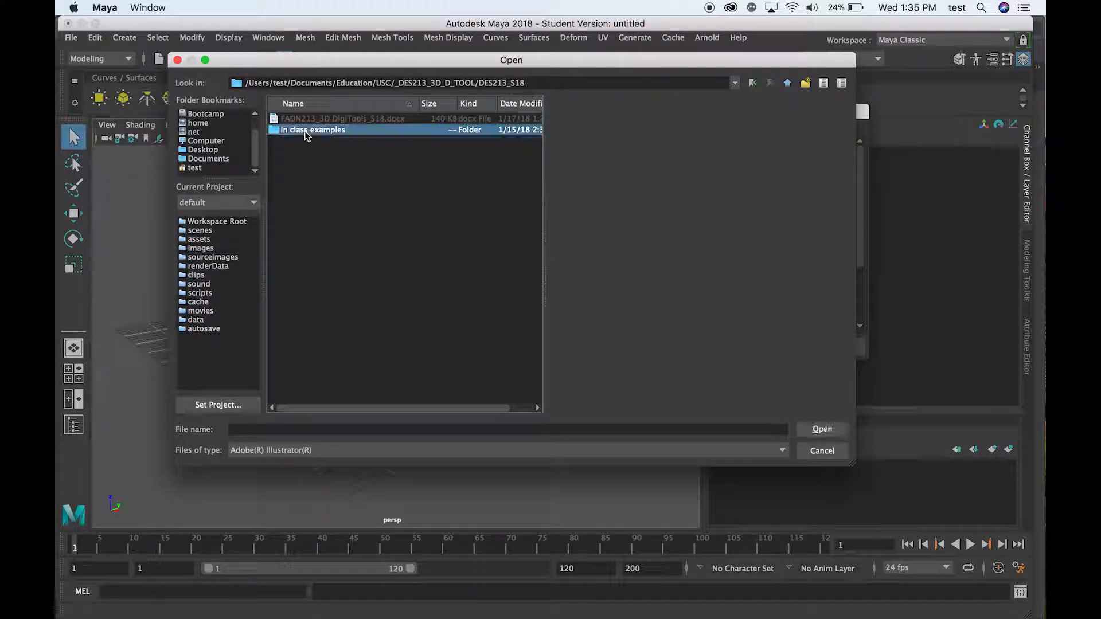
left_click(291, 122)
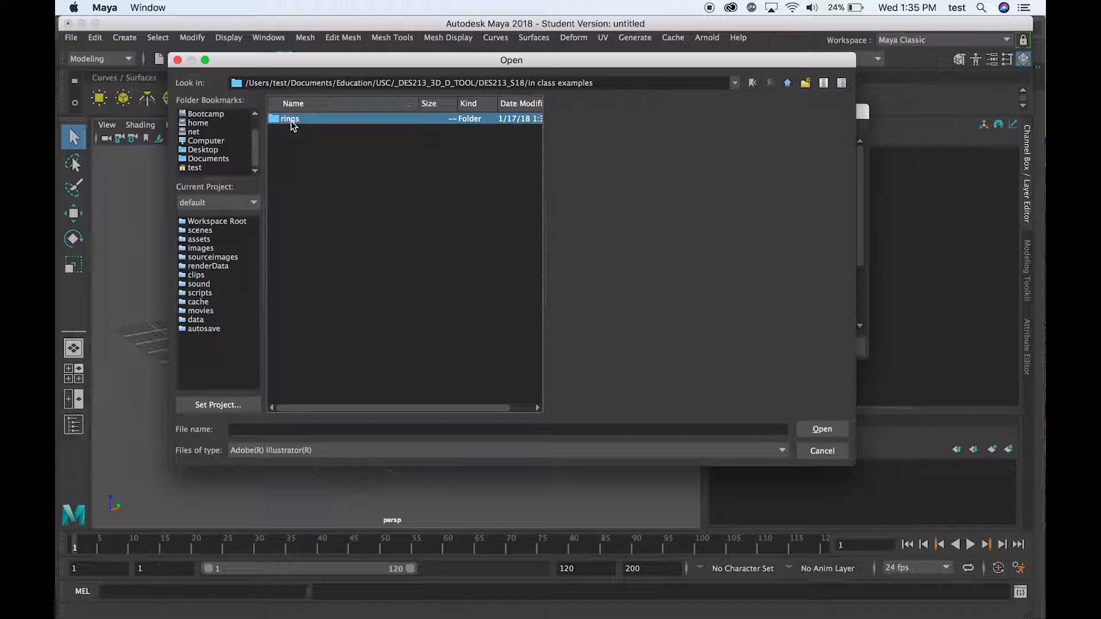
double_click(291, 122)
left_click(302, 153)
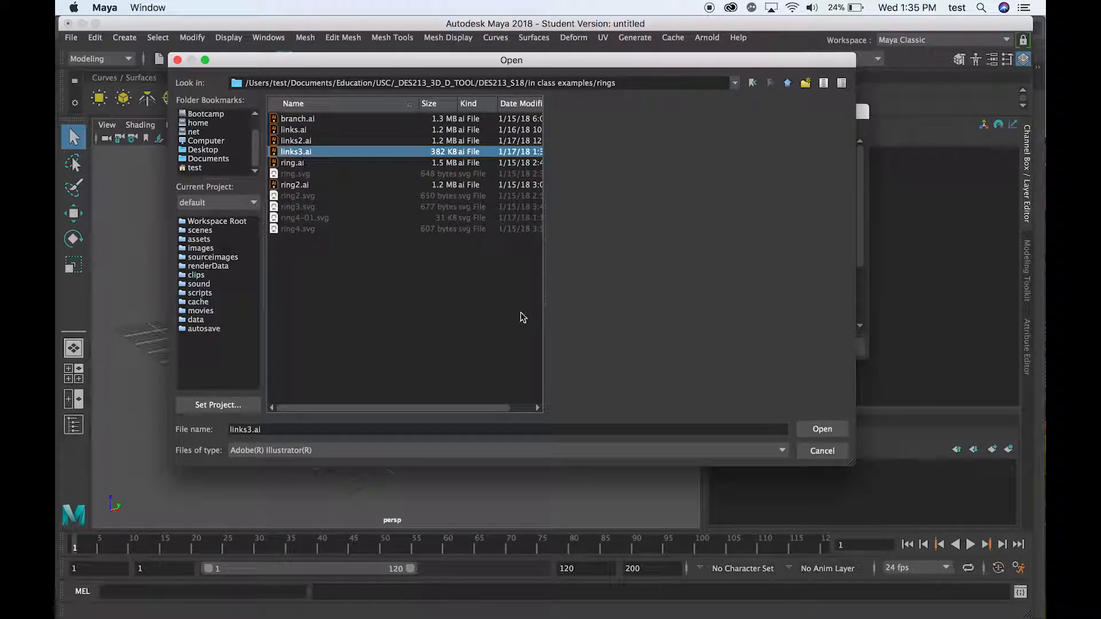
left_click(819, 428)
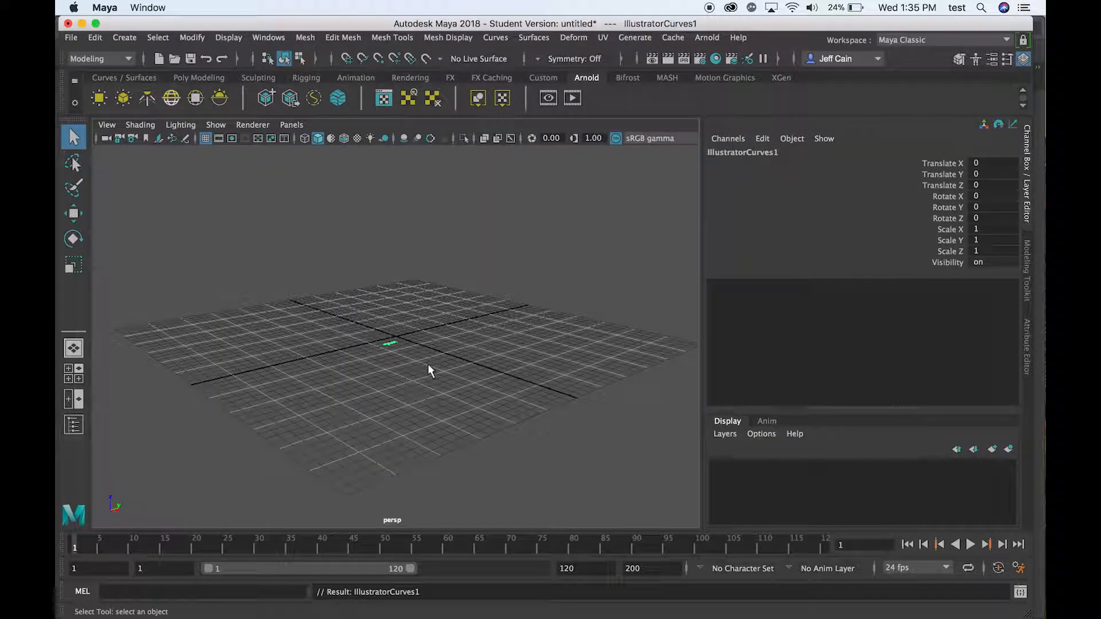
- Create a planar surface from the imported ring-link curves
key("f")
scroll(424, 371, "down", 3)
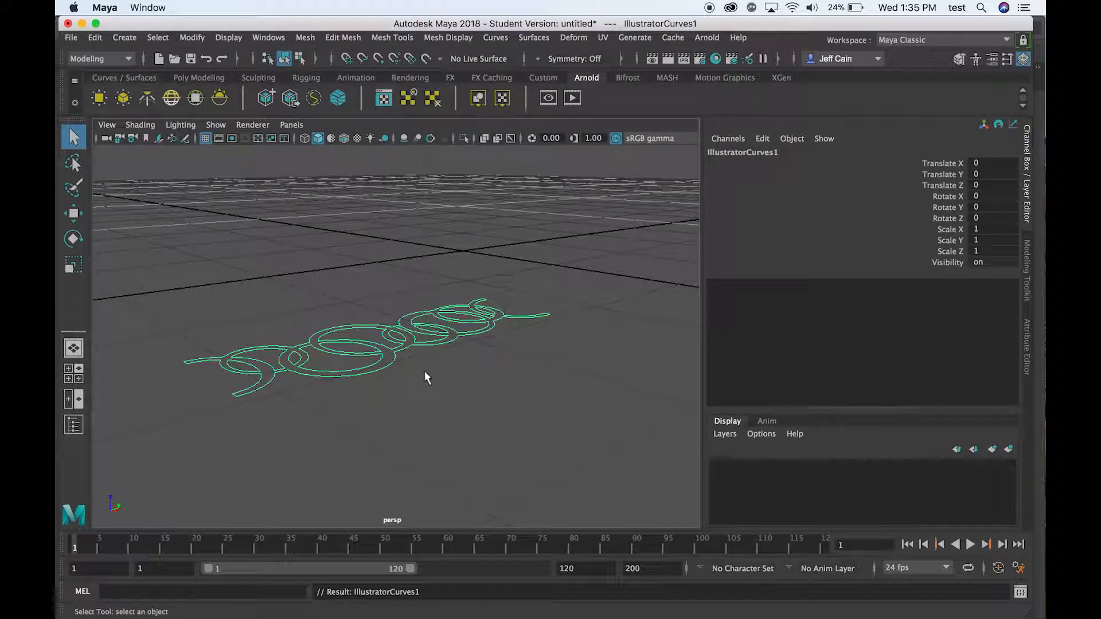
scroll(424, 371, "down", 3)
left_click_drag(424, 371, 423, 401, "alt")
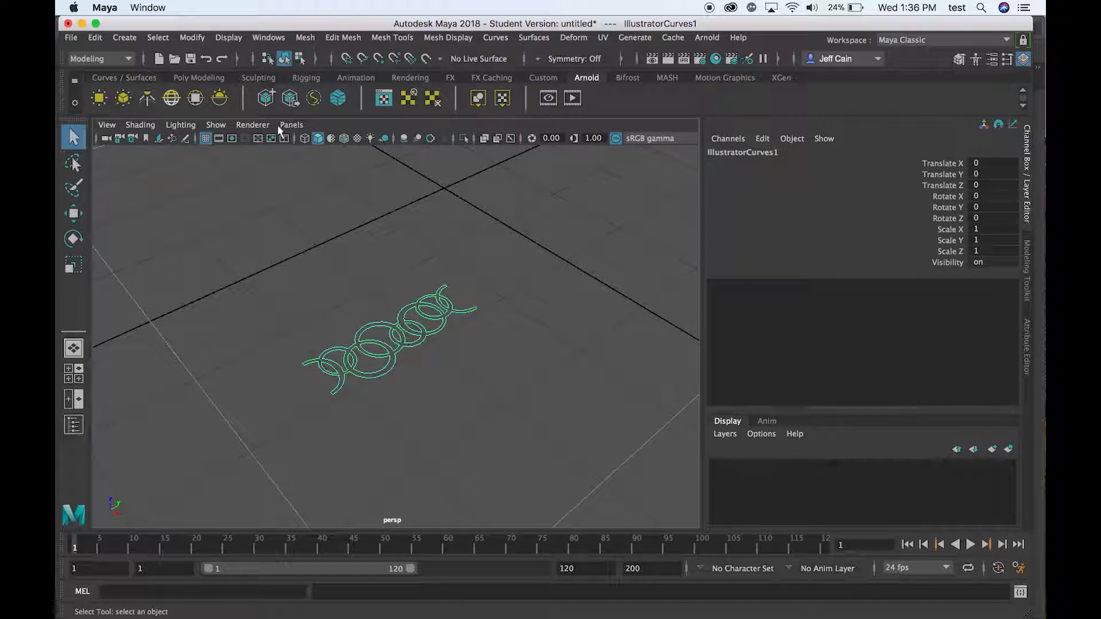
left_click(126, 81)
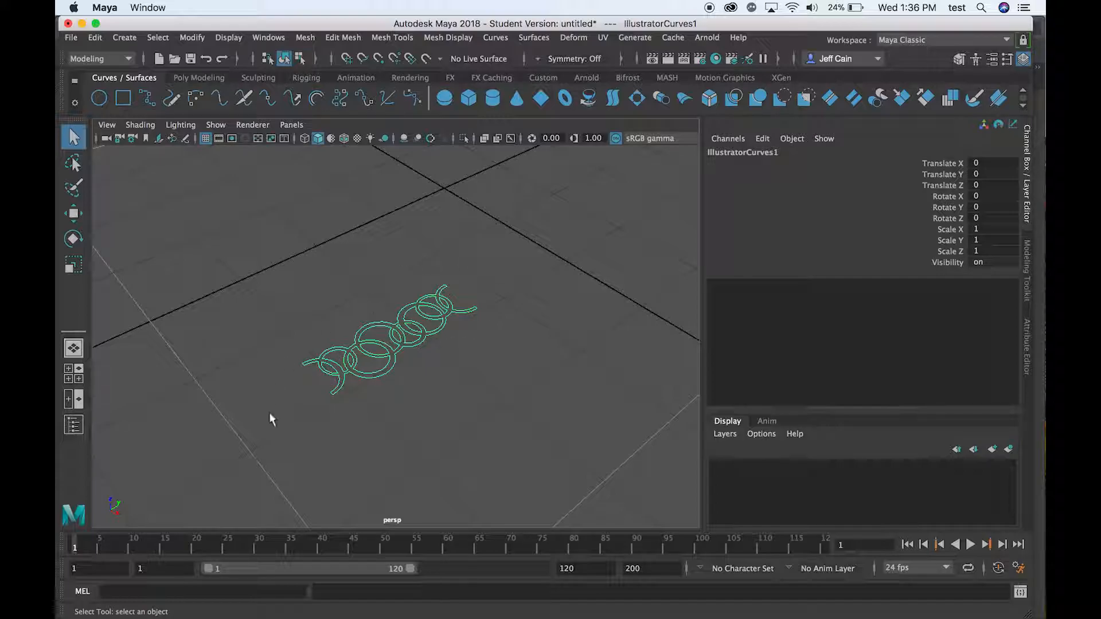
left_click(638, 98)
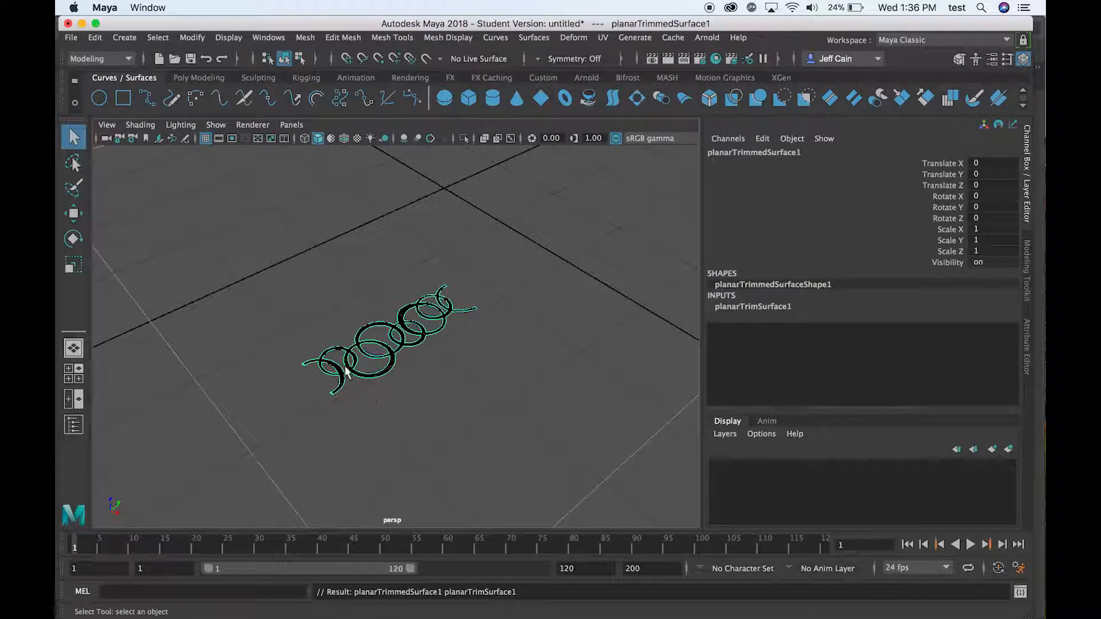
scroll(409, 338, "up", 5)
scroll(409, 338, "down", 3)
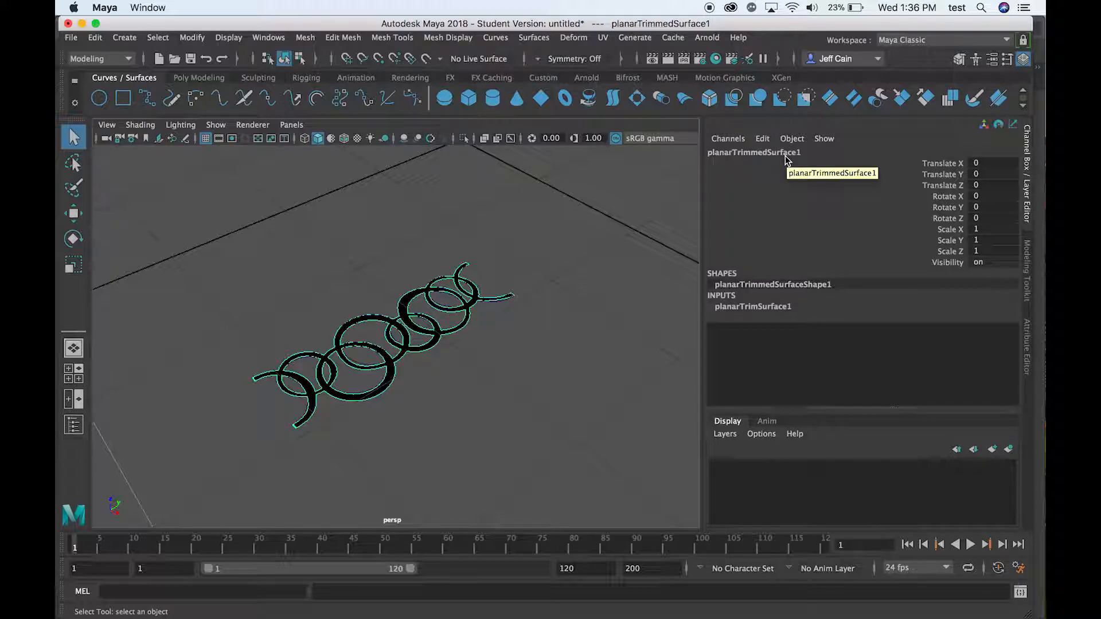
- Try converting the planar NURBS surface to polygons with Triangles and Standard fit tessellation, and undo the conversion
left_click(199, 77)
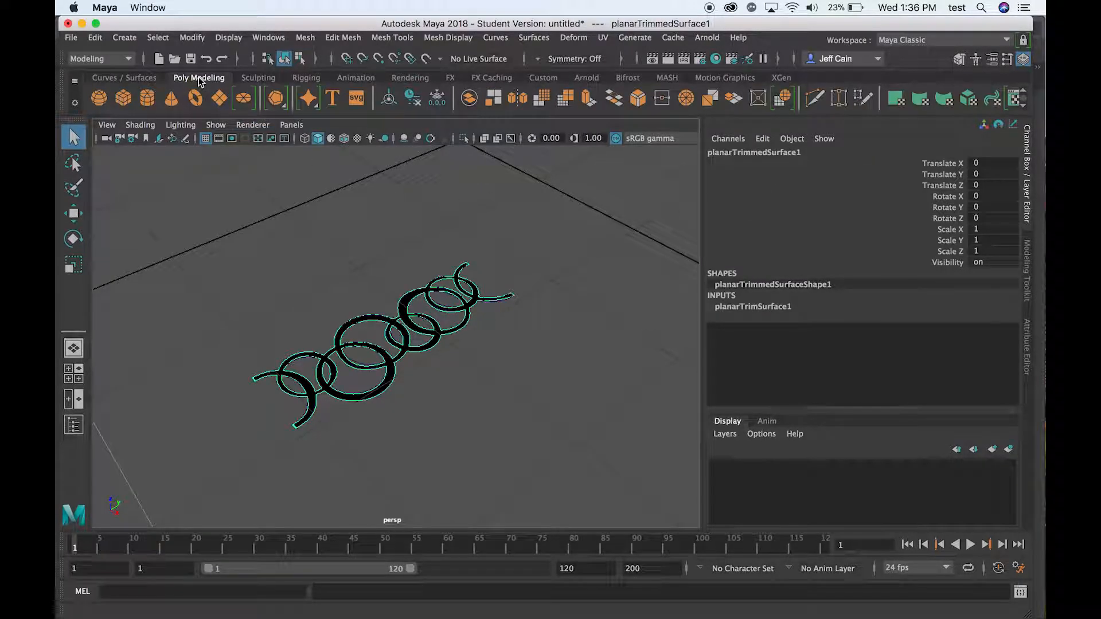
left_click(184, 38)
mouse_move(242, 371)
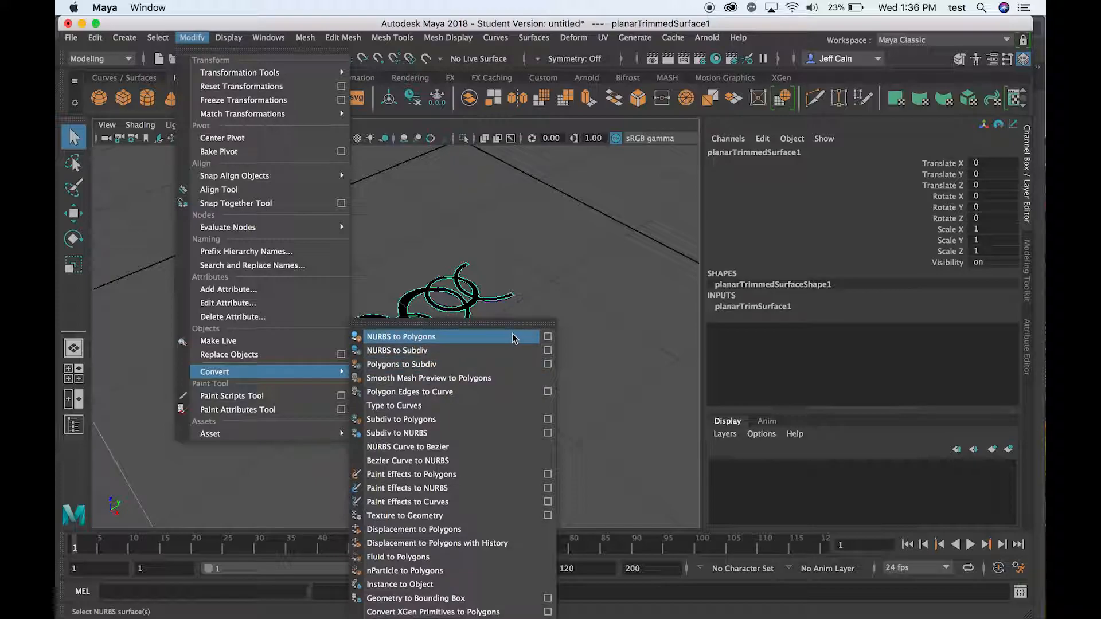
left_click(547, 338)
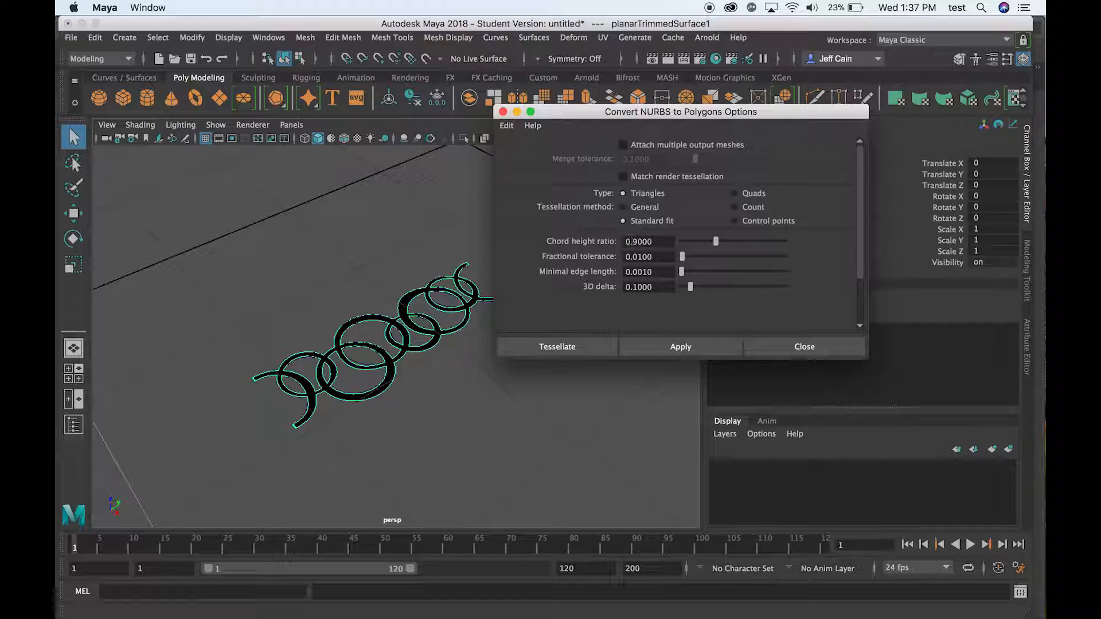
left_click(580, 346)
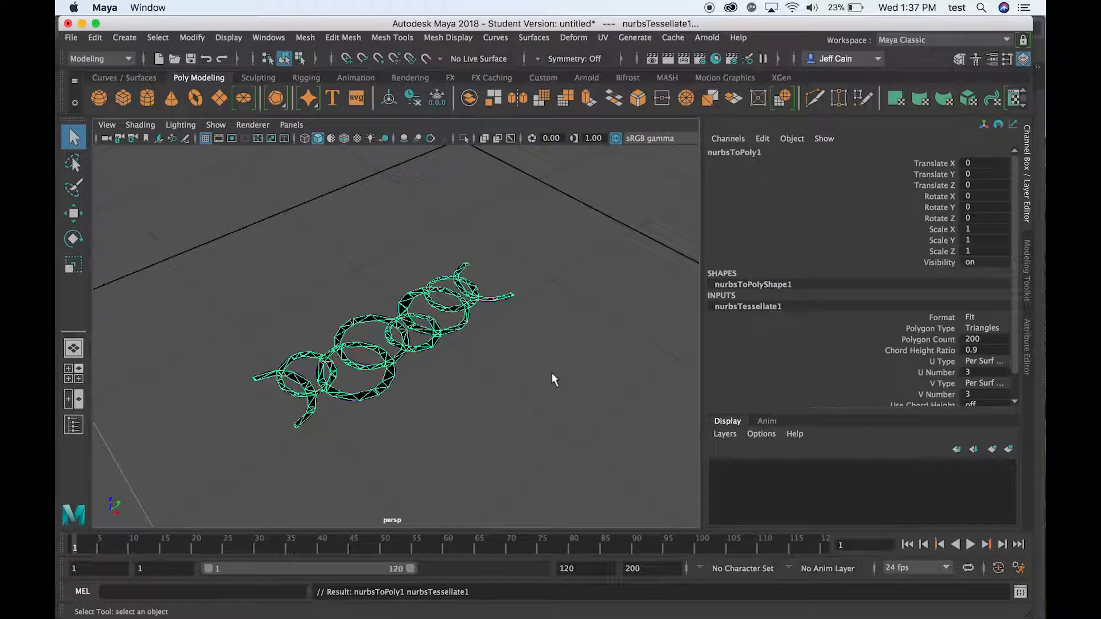
key("ctrl+z")
key("ctrl+z")
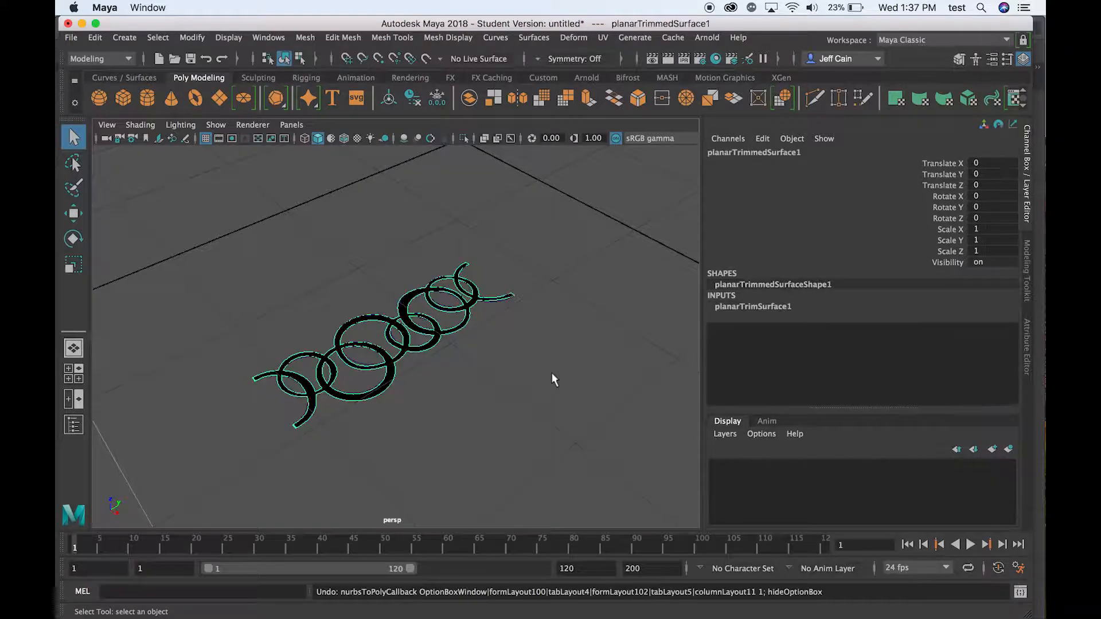
- Convert the planar NURBS surface to a polygon mesh of triangles, using the Count tessellation method with a count of 410
left_click(136, 37)
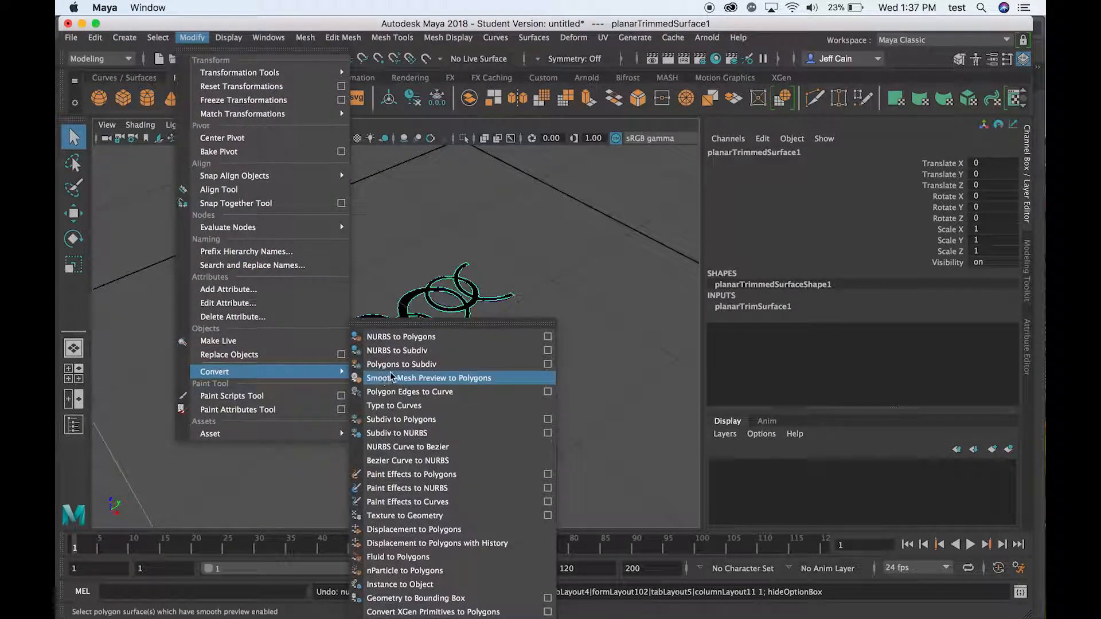
left_click(409, 337)
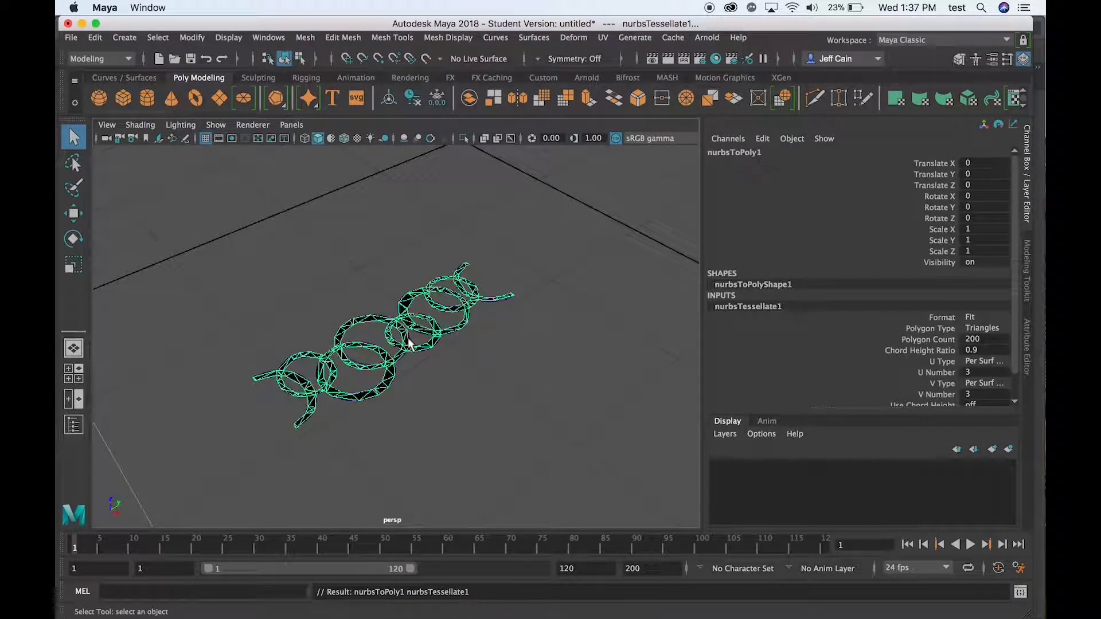
left_click(124, 38)
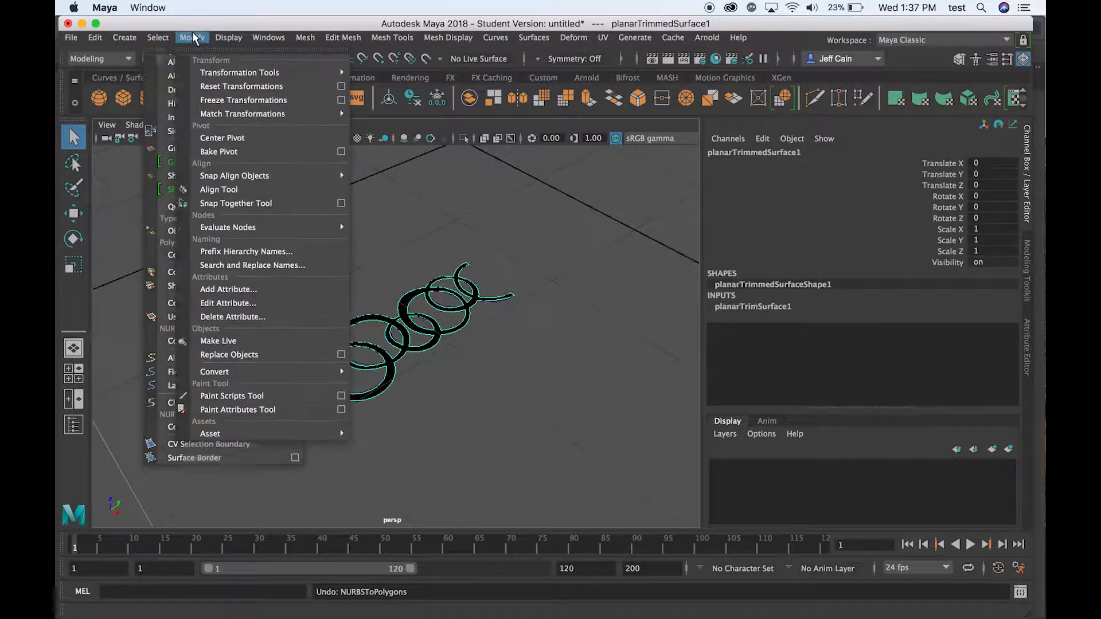
mouse_move(287, 371)
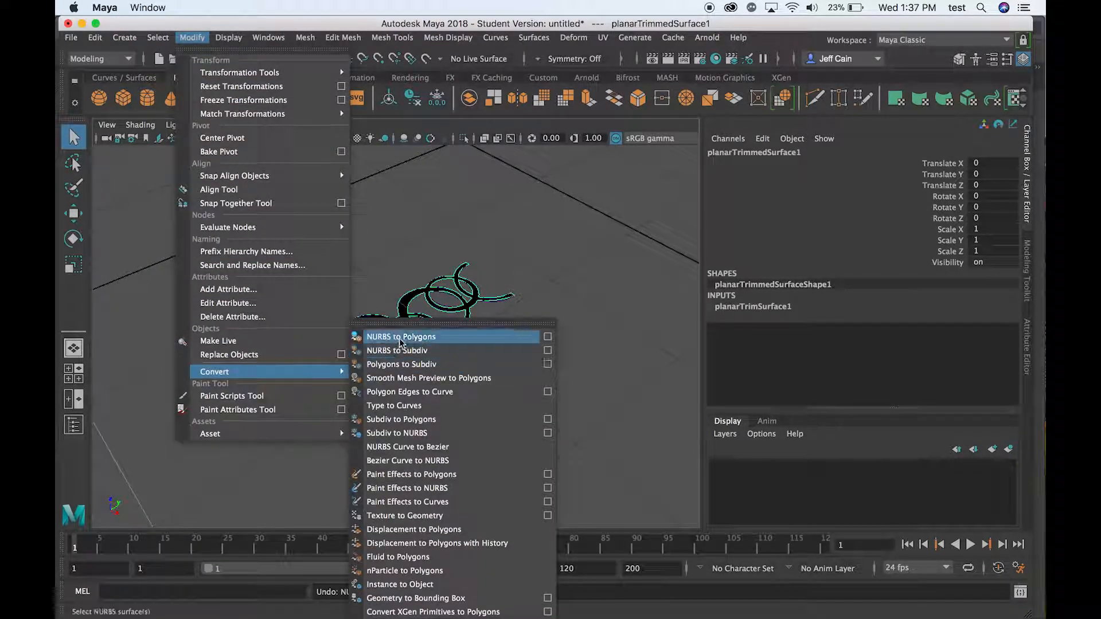
left_click(548, 338)
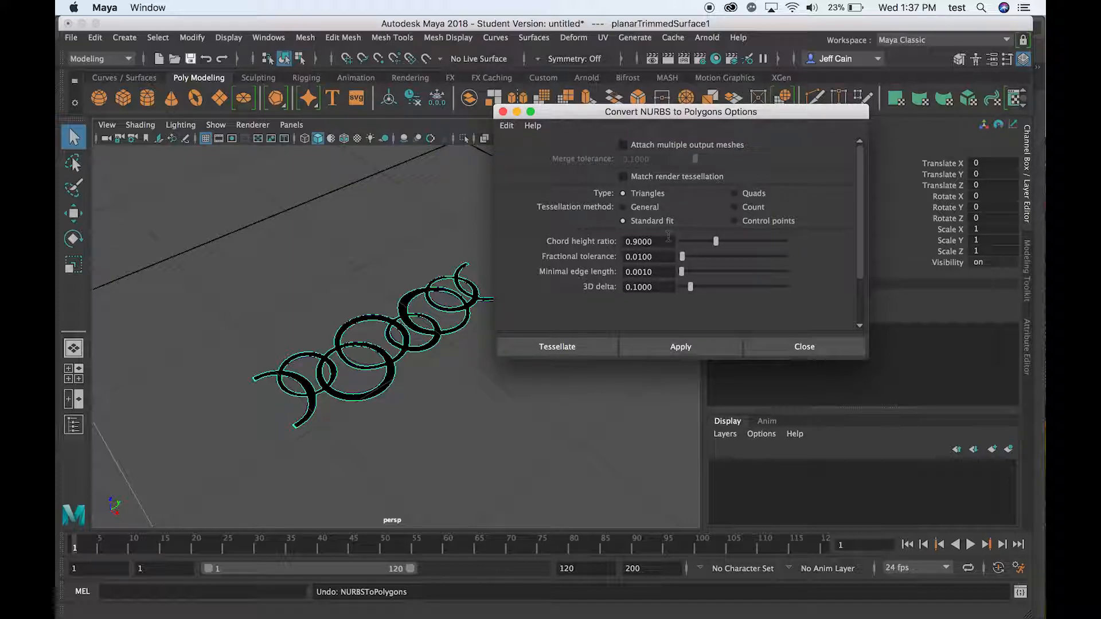
left_click(734, 207)
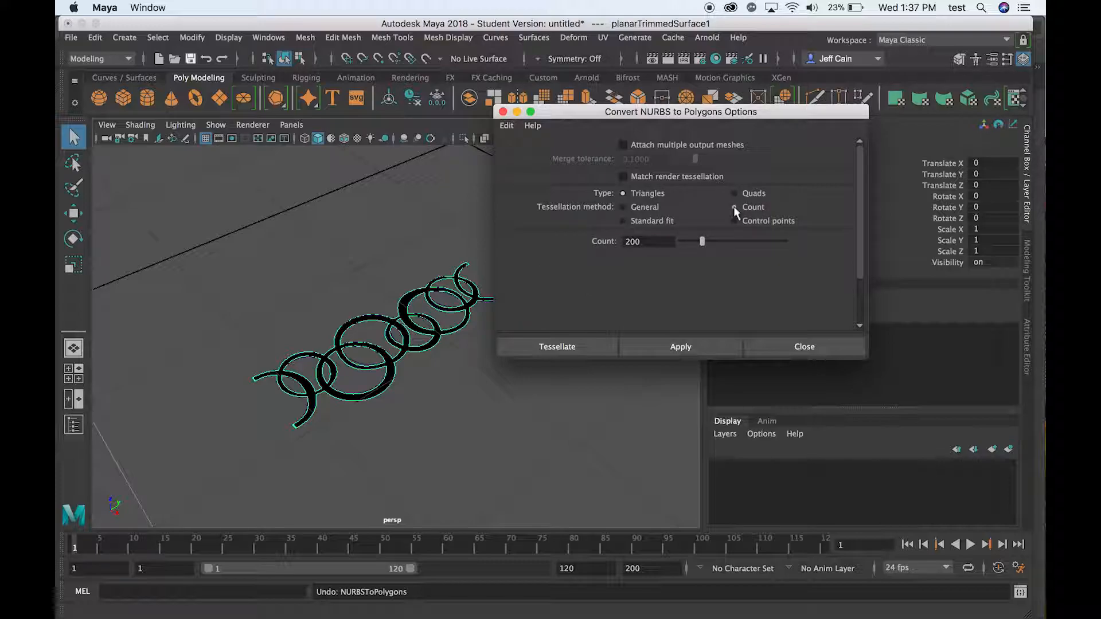
left_click_drag(707, 242, 723, 242)
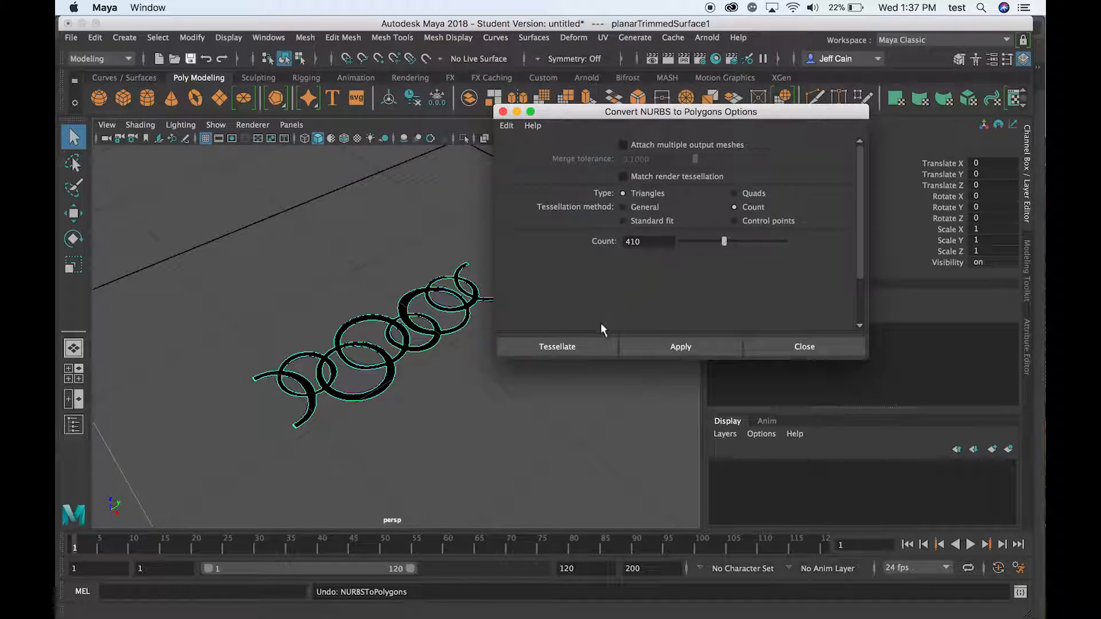
left_click(581, 341)
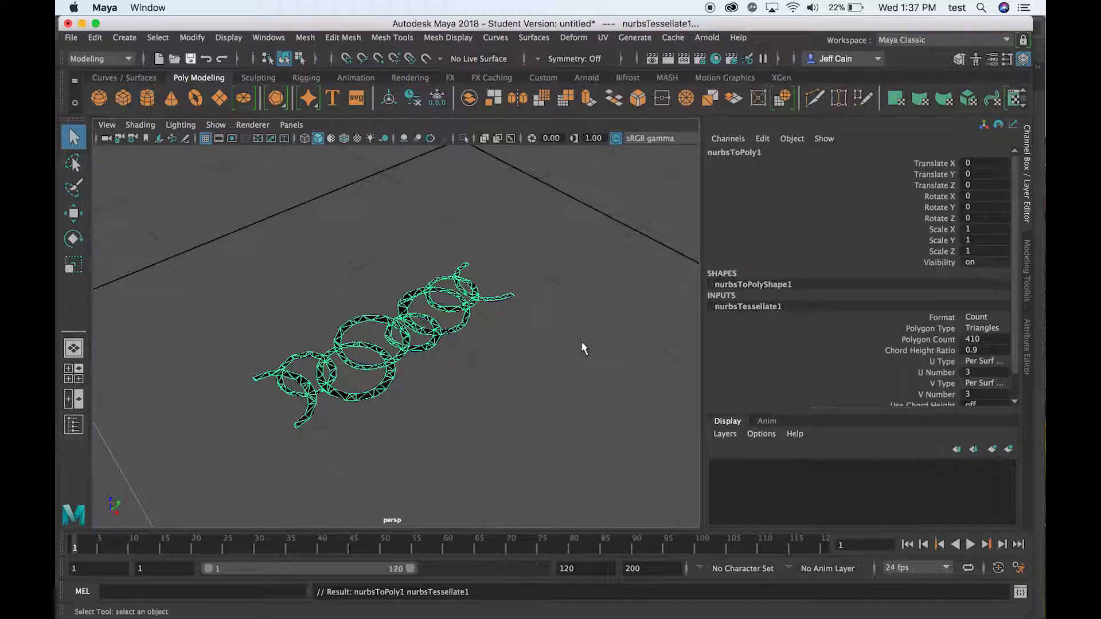
- Move the new polygon ring-link mesh along X to about -6.736, clear of the original planar surface
left_click(407, 387)
left_click(392, 372)
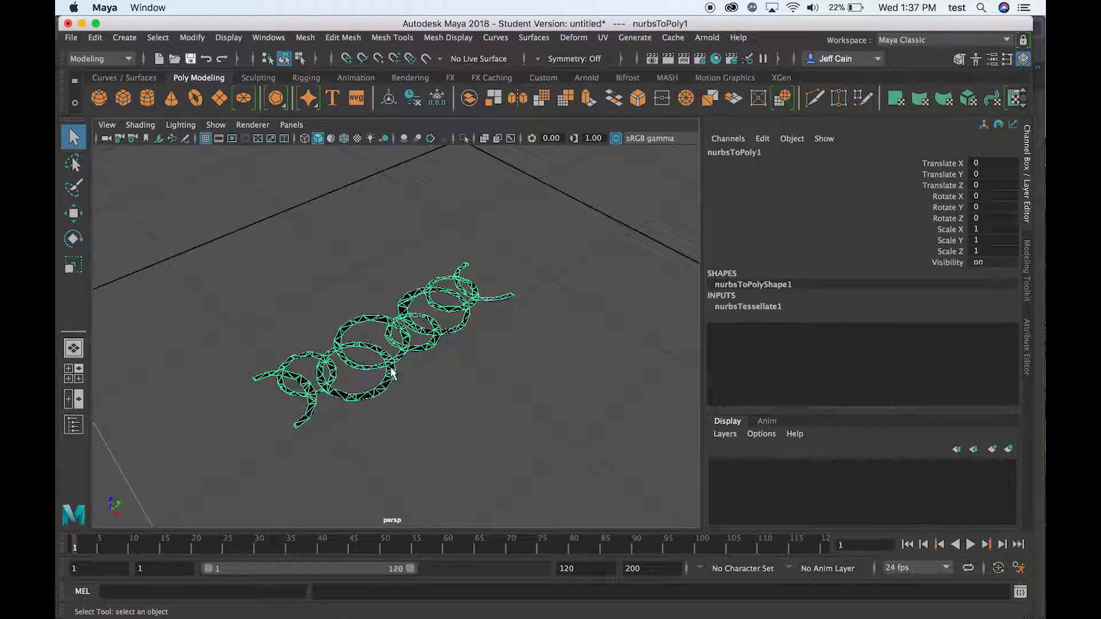
key("w")
scroll(476, 189, "down", 8)
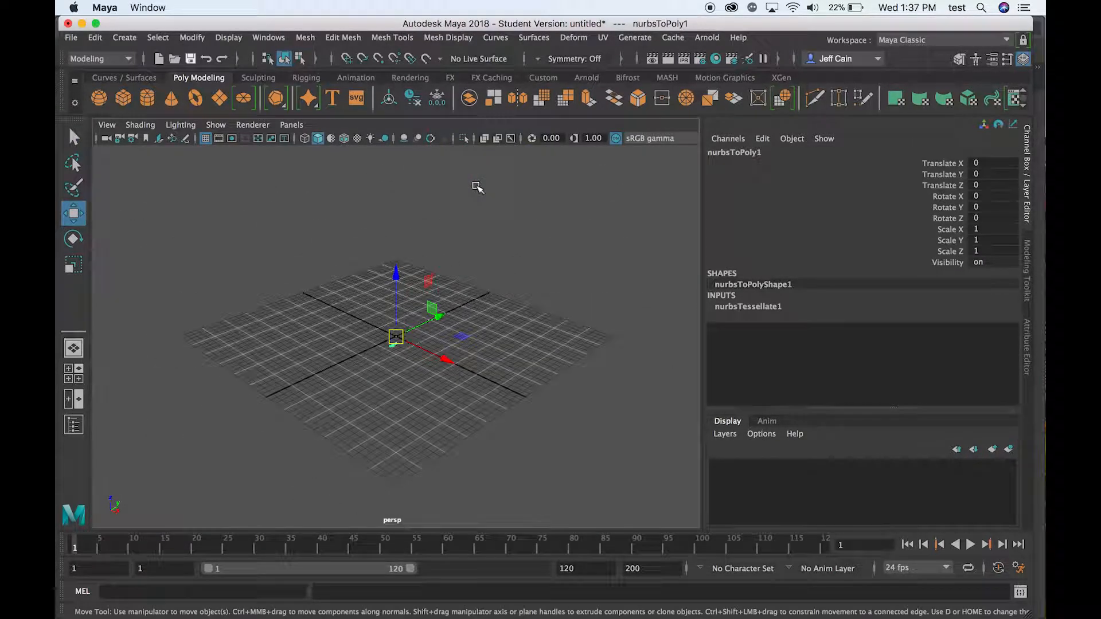
scroll(461, 209, "up", 10)
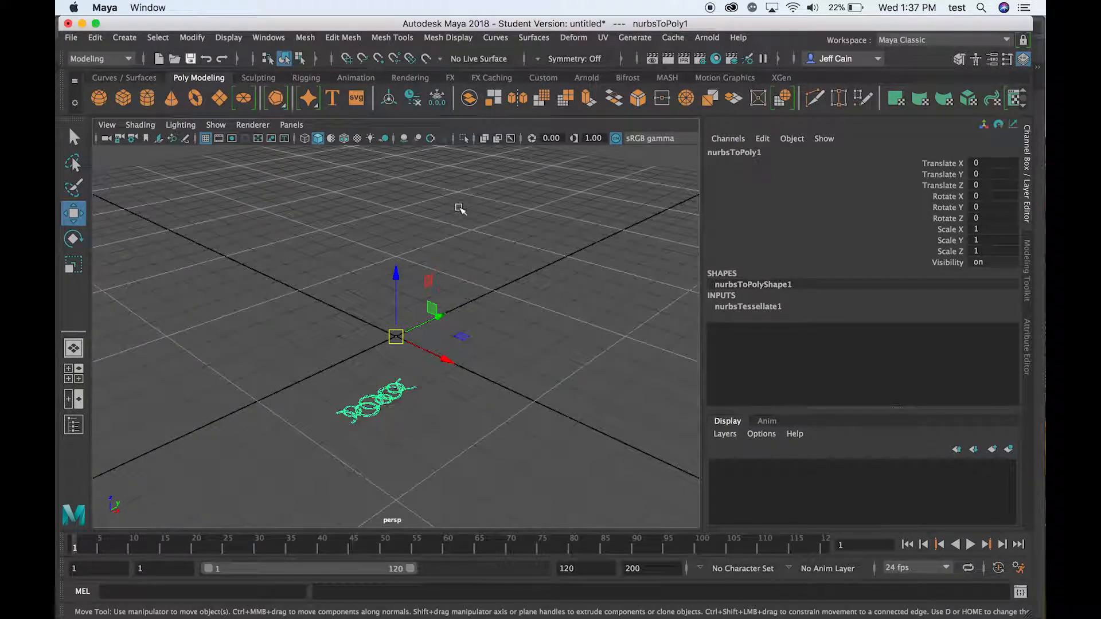
middle_click_drag(412, 467, 421, 397, "alt")
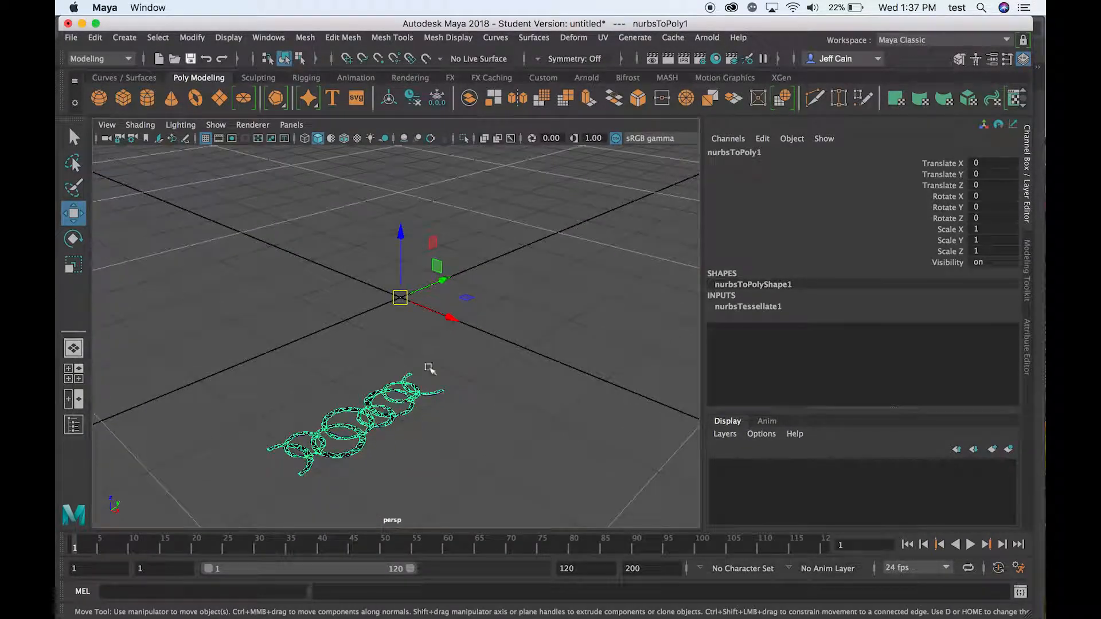
left_click_drag(455, 321, 396, 299)
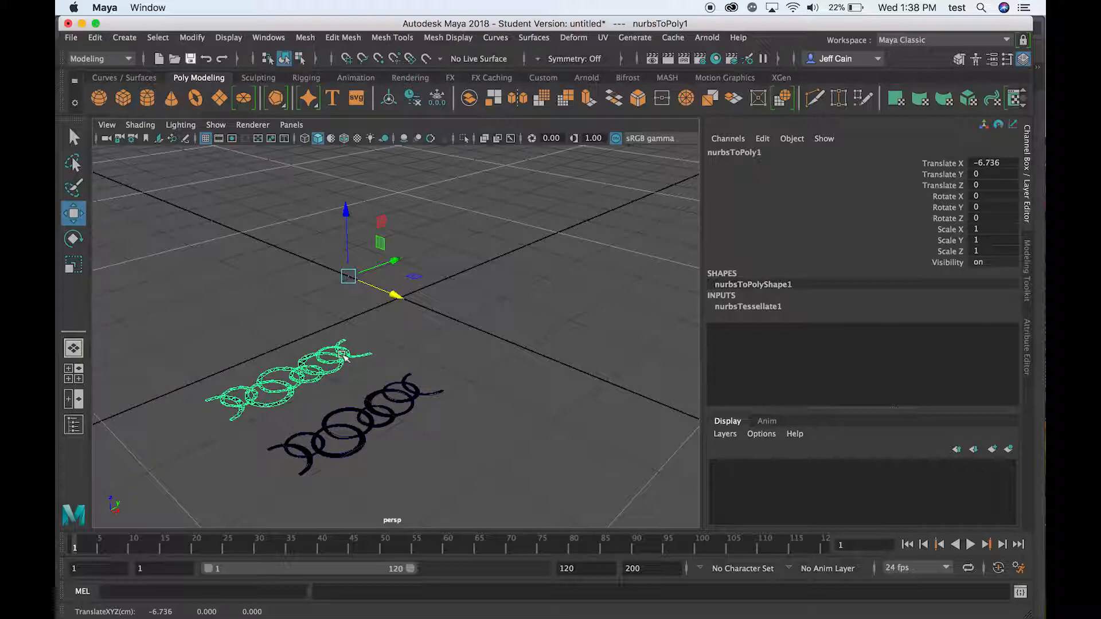
left_click(306, 400)
left_click(305, 383)
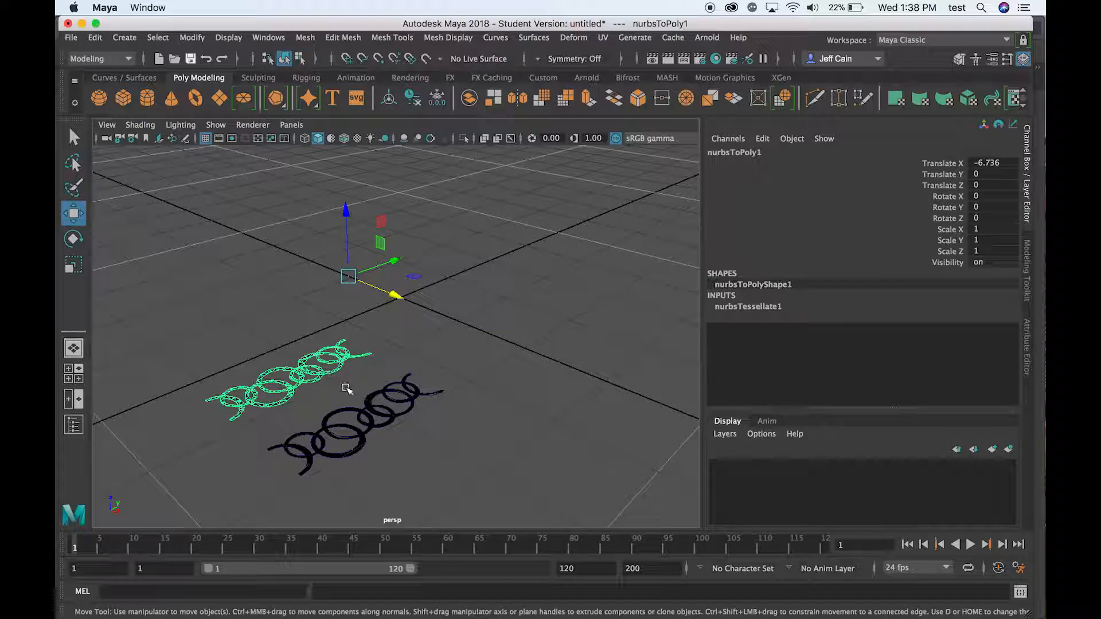
- Delete the construction history of the polygon ring-link mesh
scroll(338, 371, "up", 3)
scroll(232, 238, "down", 4)
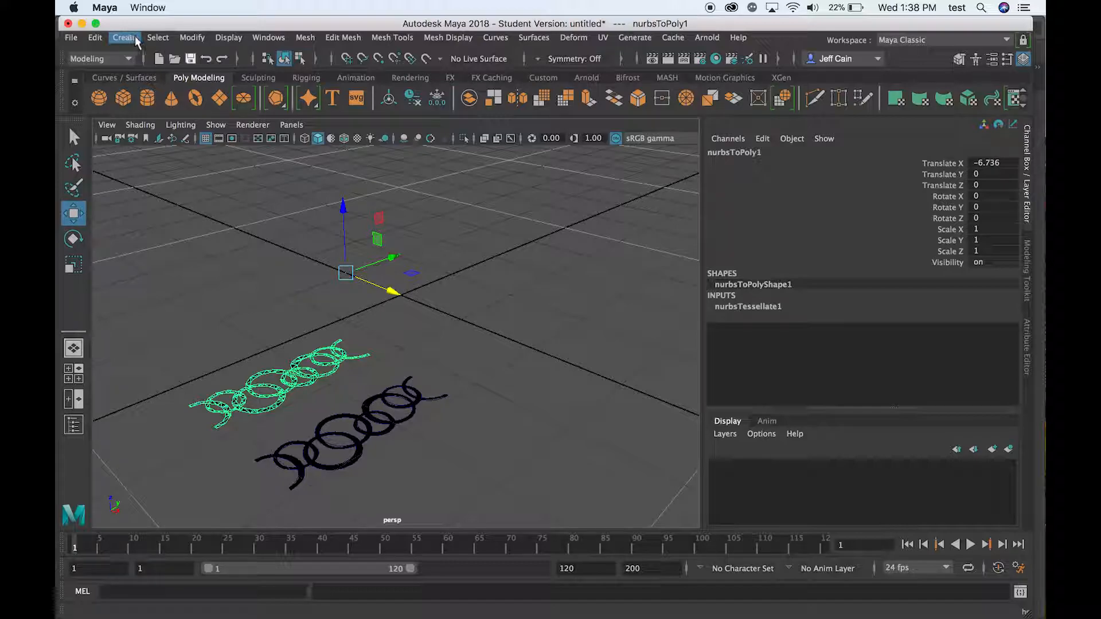
left_click(94, 37)
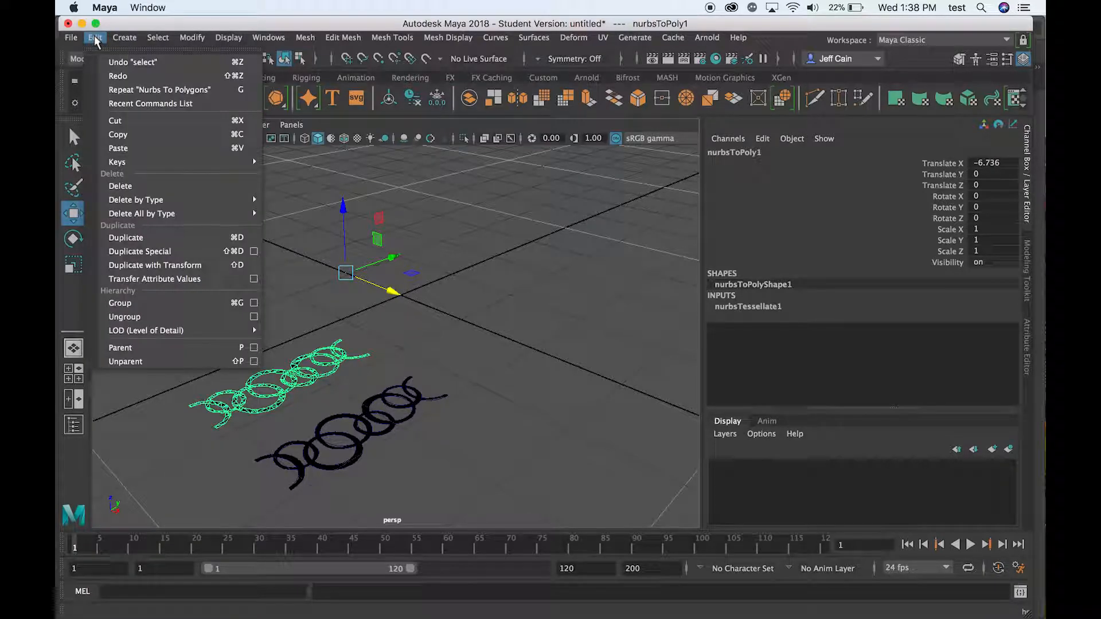
mouse_move(156, 199)
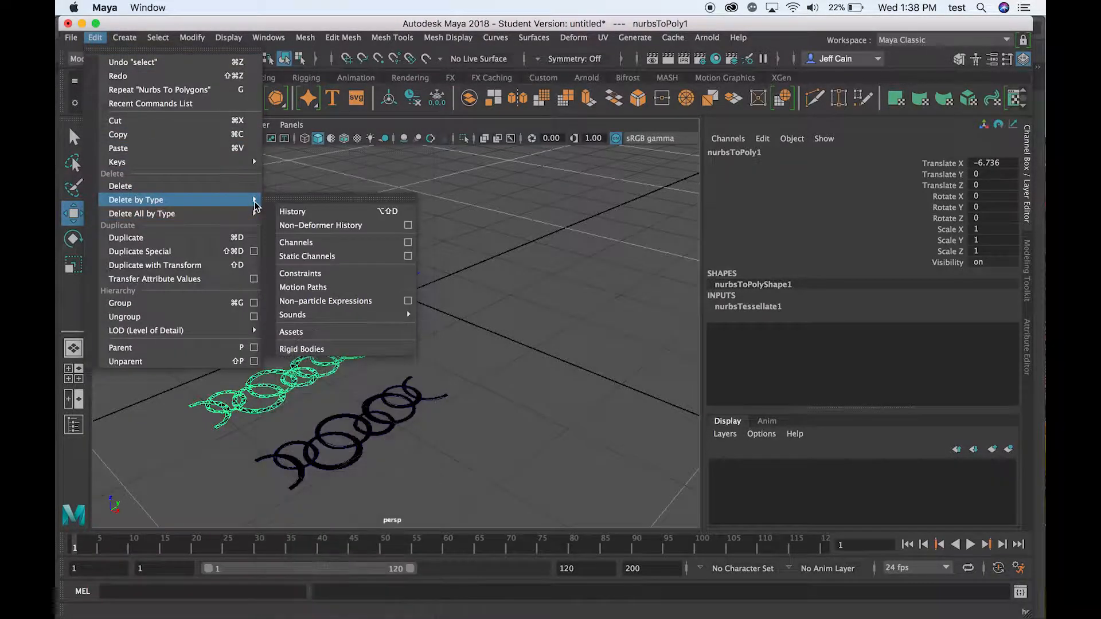
left_click(284, 211)
- Extrude the polygon ring-link mesh with a local Z translation of about -0.241 and return to object selection
left_click(444, 363)
left_click_drag(445, 363, 316, 374, "alt")
left_click(303, 377)
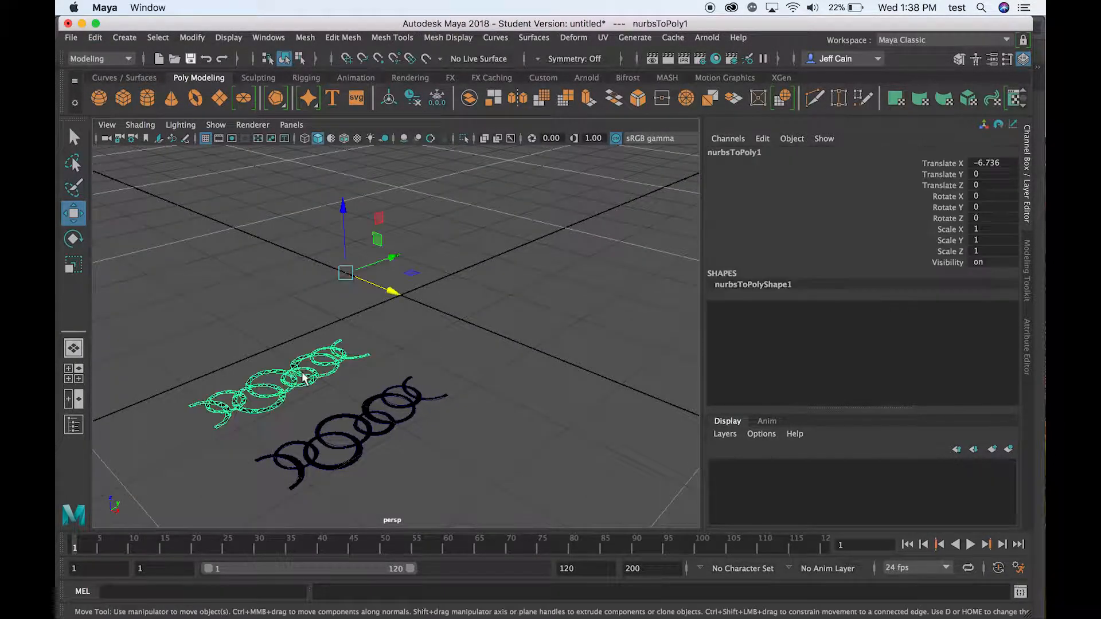
key("f")
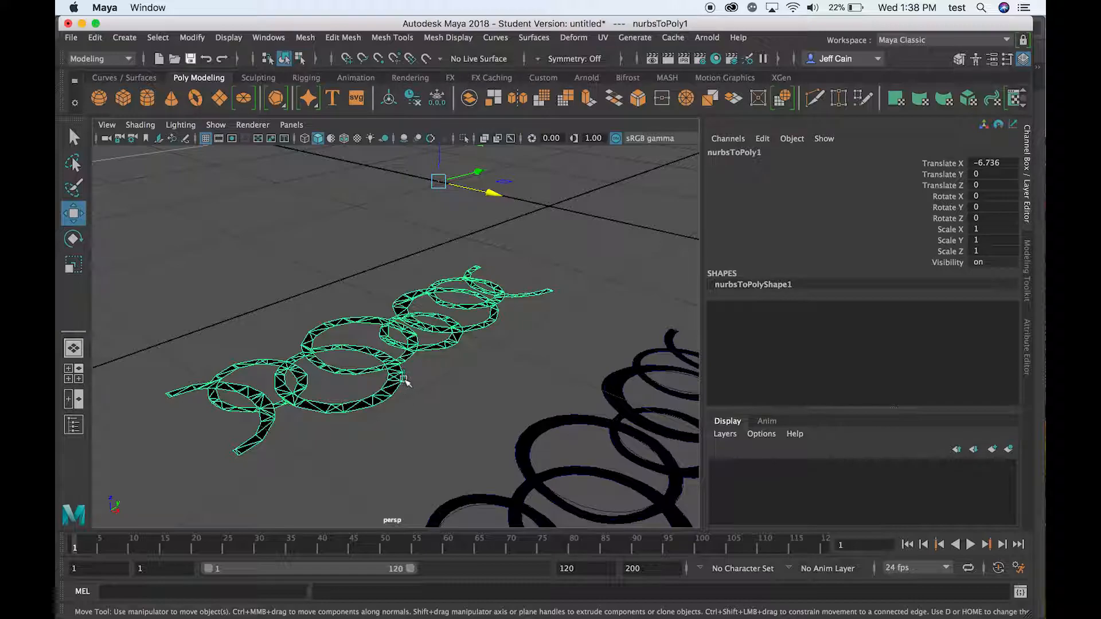
left_click(589, 99)
left_click_drag(477, 311, 479, 306)
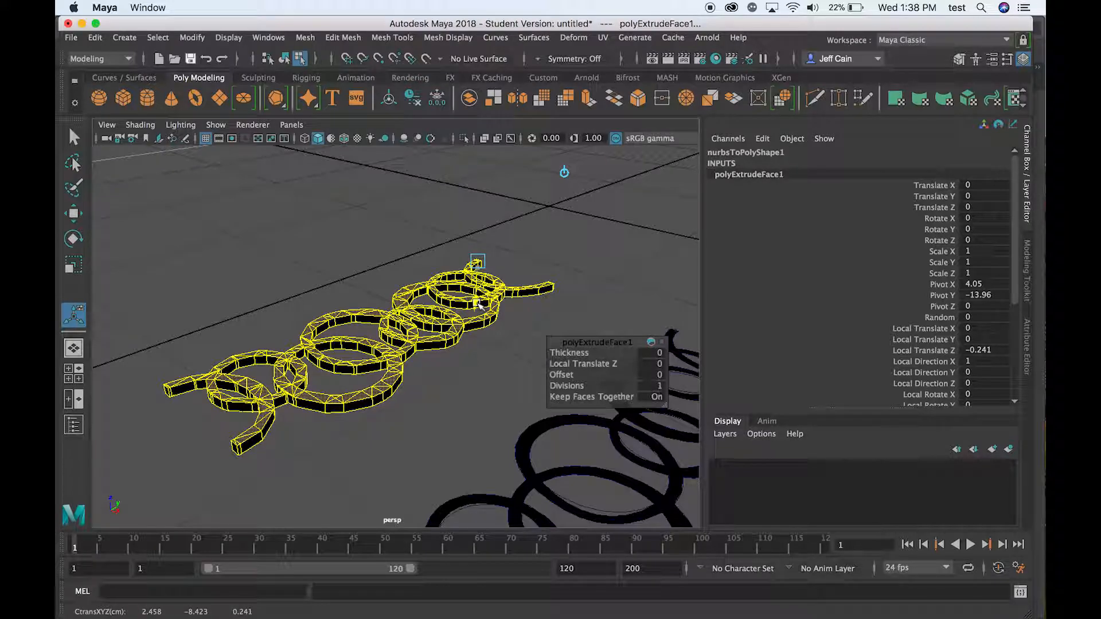
left_click(479, 386)
right_click_drag(406, 369, 462, 191)
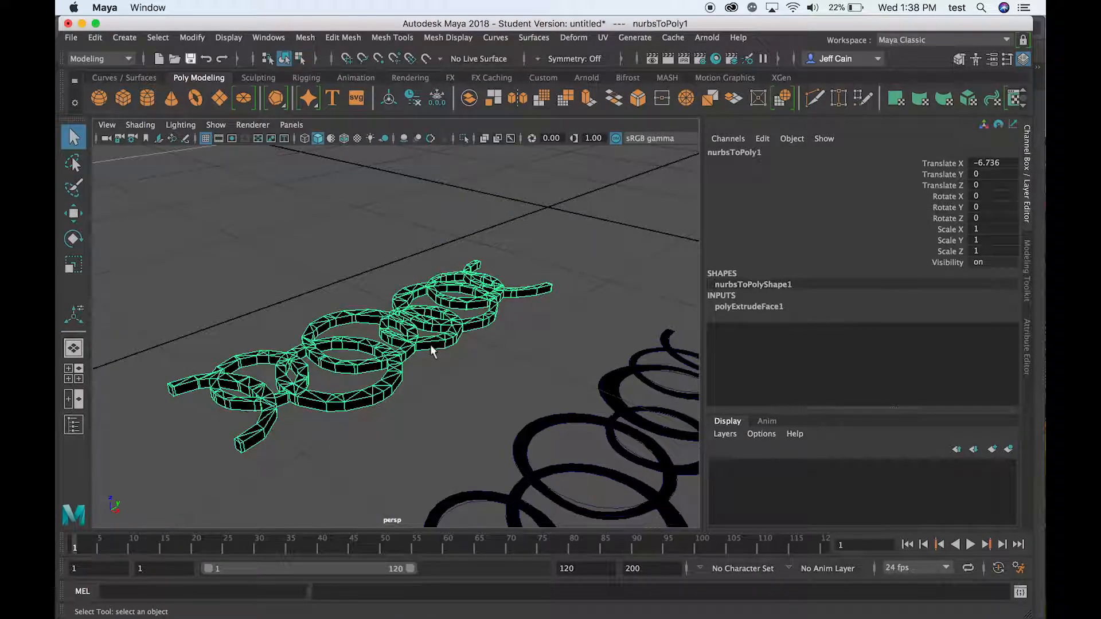
mouse_move(430, 347)
left_mouse_down("alt")
mouse_move(453, 321)
mouse_move(427, 352)
left_mouse_up("alt")
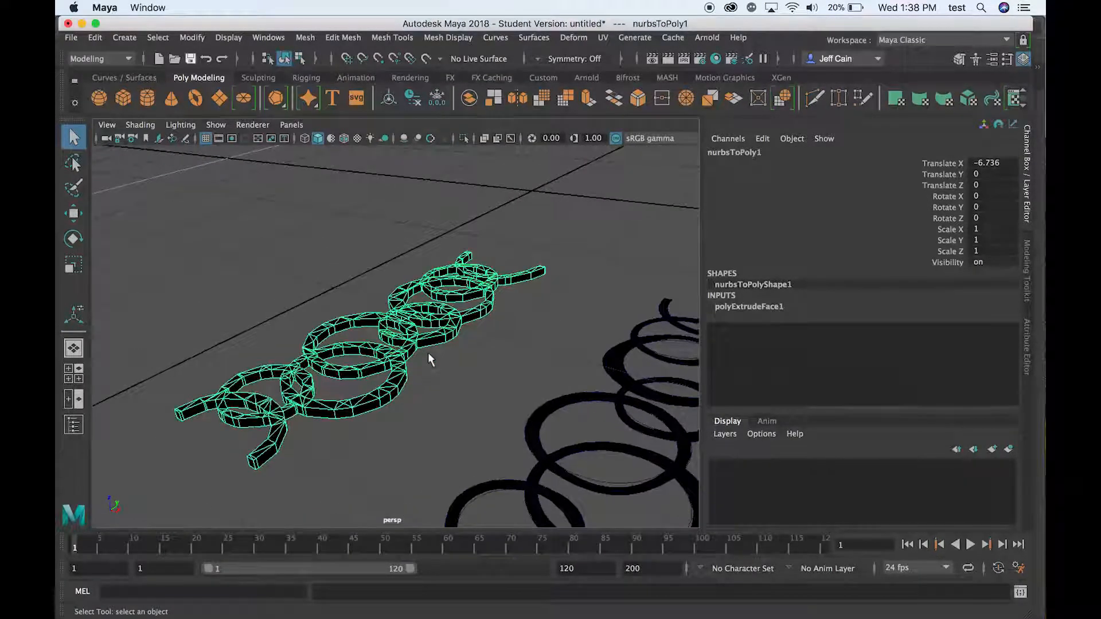
left_click(582, 38)
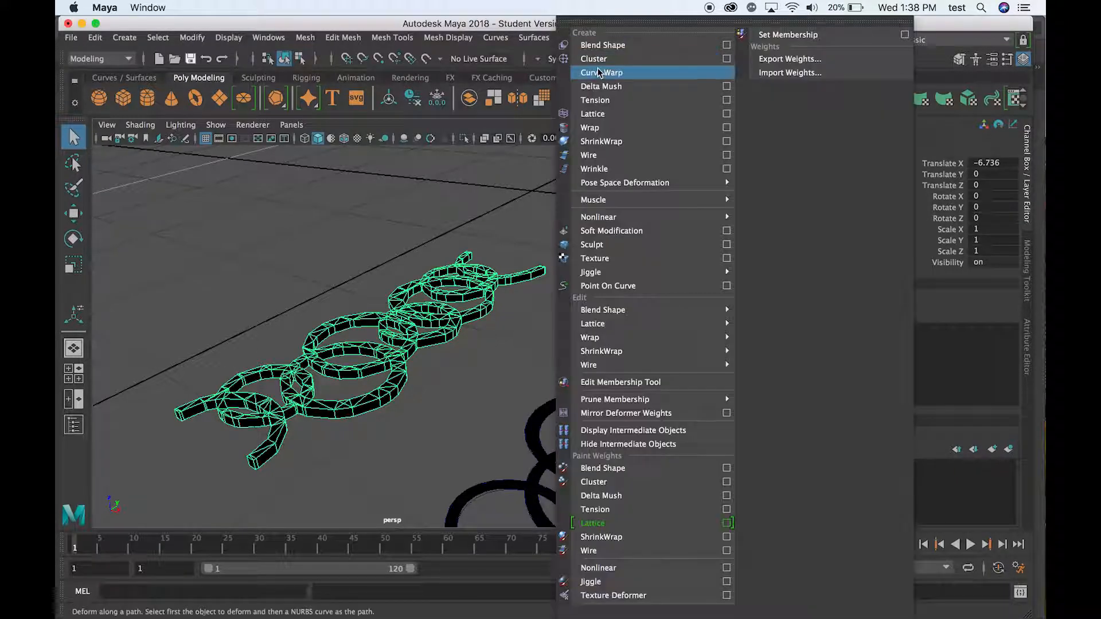
left_click(517, 24)
scroll(424, 370, "down", 5)
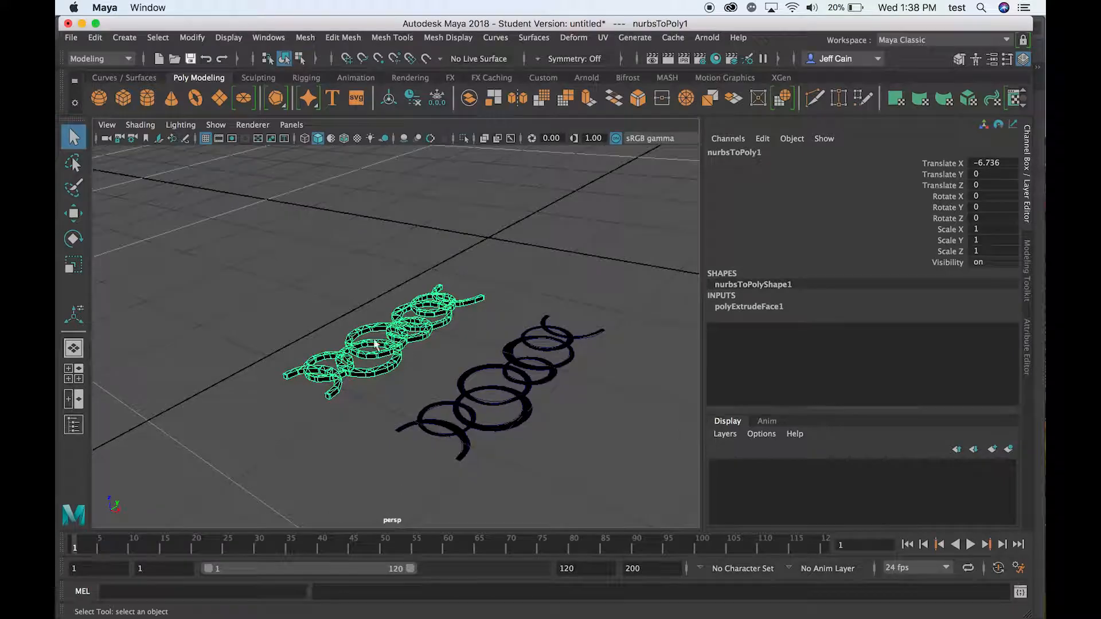
left_click_drag(384, 349, 366, 349, "alt")
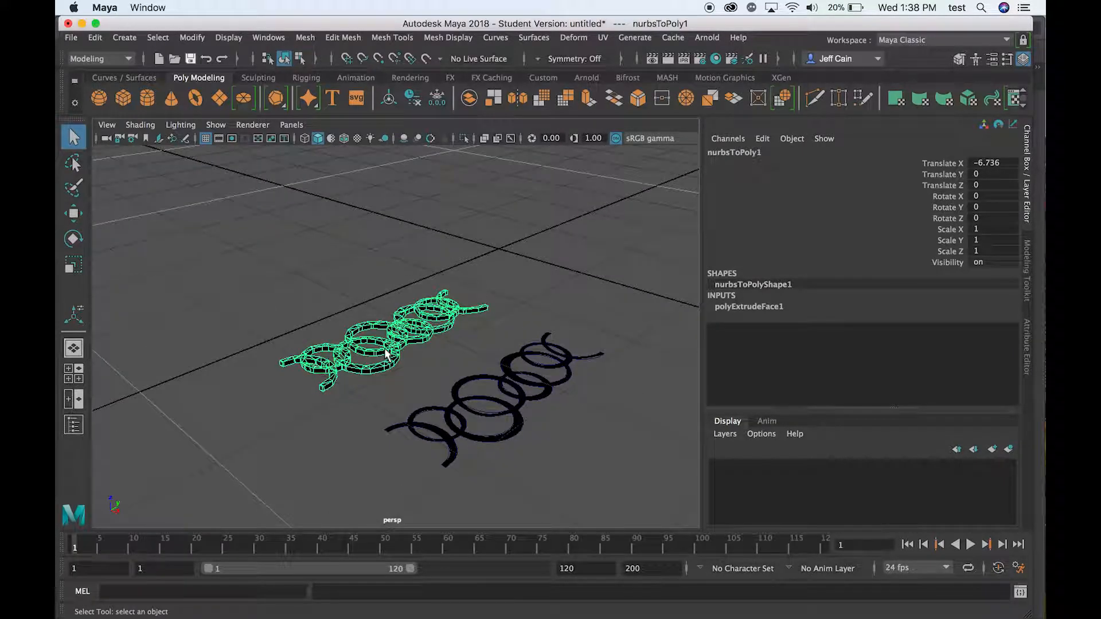
- Draw a NURBS circle on the grid beside the ring-link mesh, centred at about X -12.091, Y -12.534
left_click(126, 80)
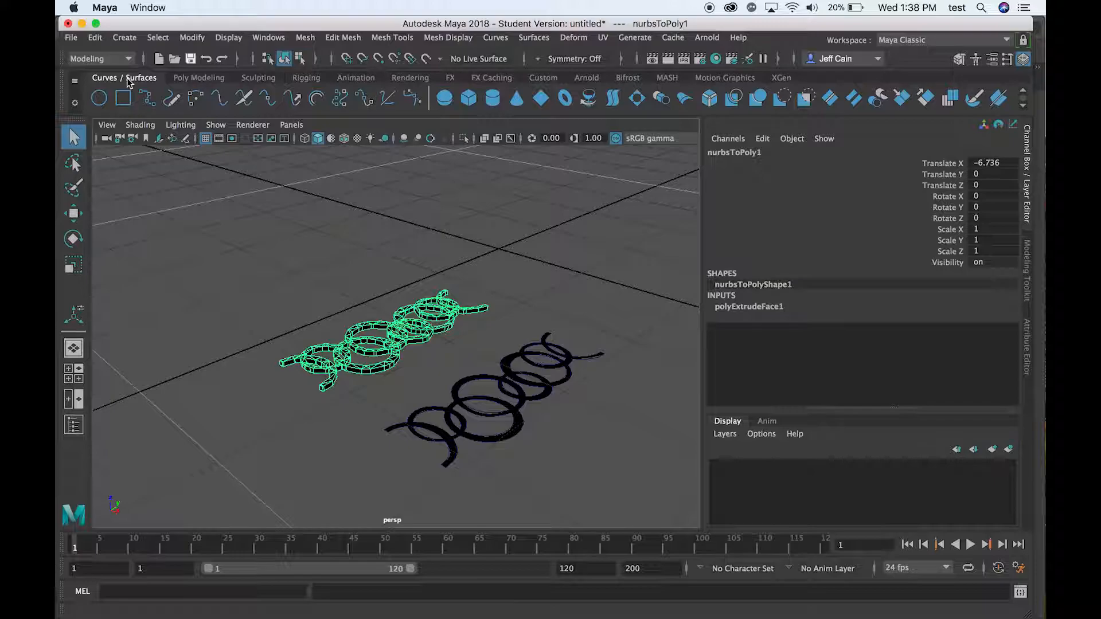
left_click(99, 99)
left_click_drag(242, 254, 285, 260)
key("q")
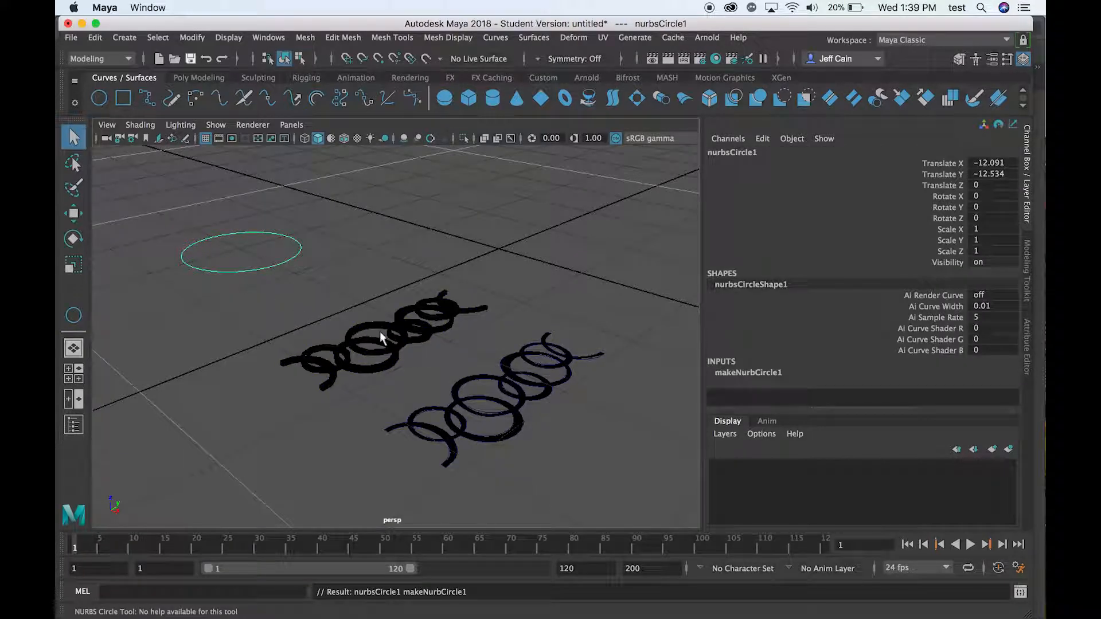
- Apply a Curve Warp deformer to the extruded ring-link mesh using the NURBS circle as its path
left_click(385, 348)
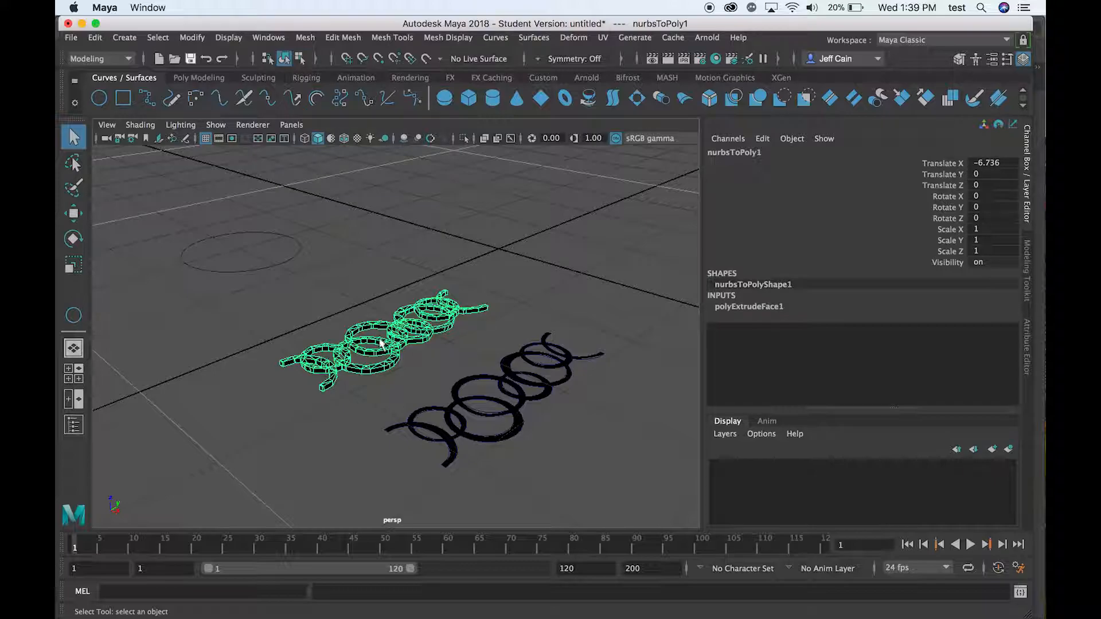
left_click(281, 265, "shift")
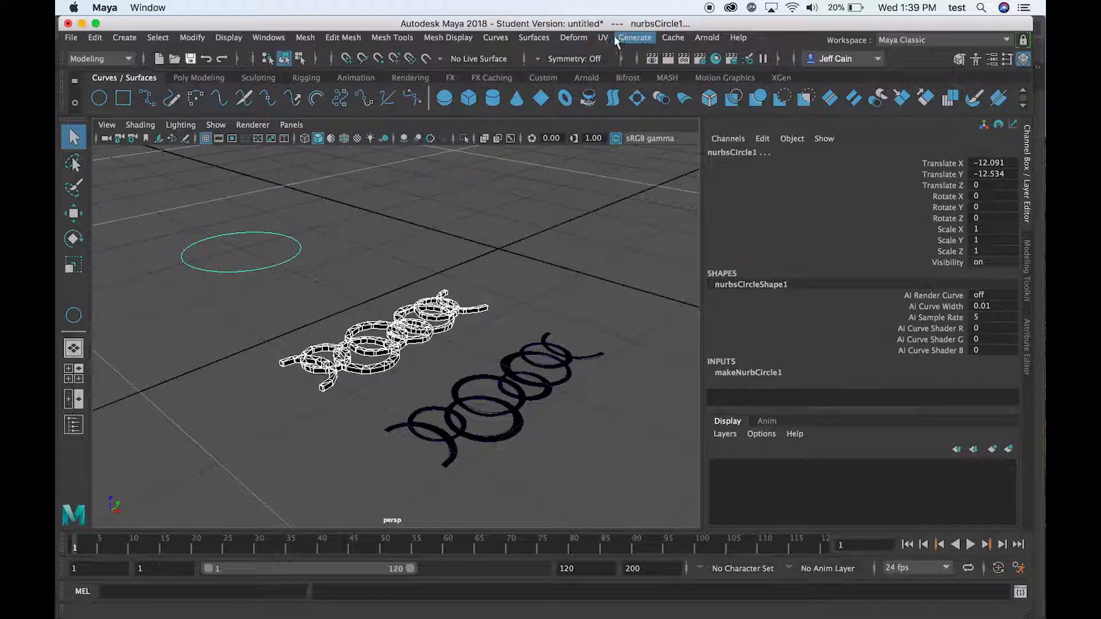
left_click(584, 36)
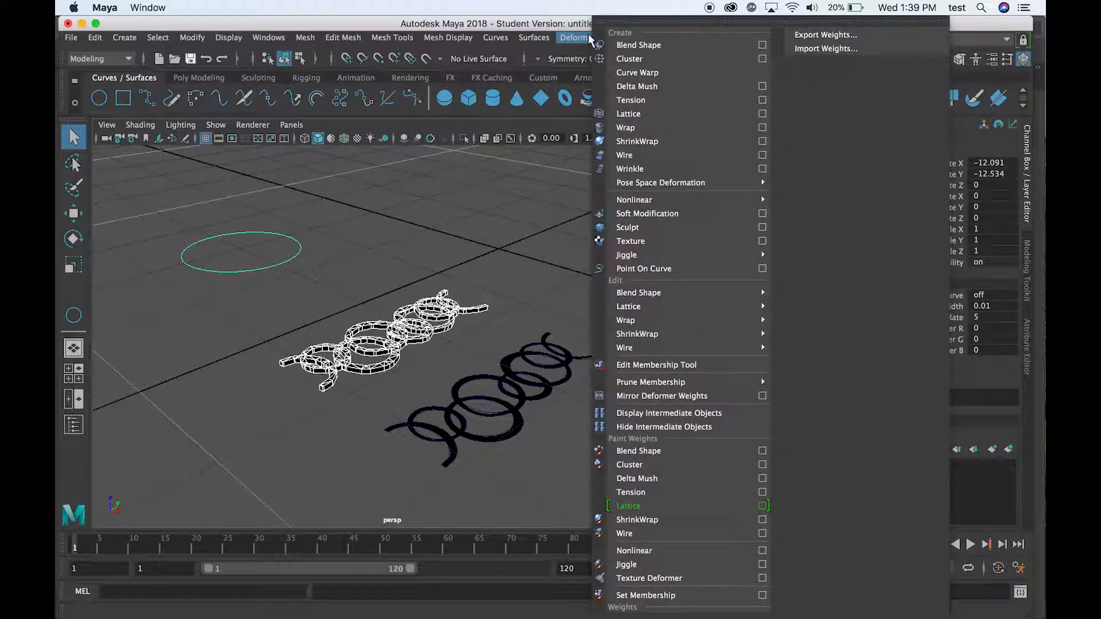
left_click(629, 73)
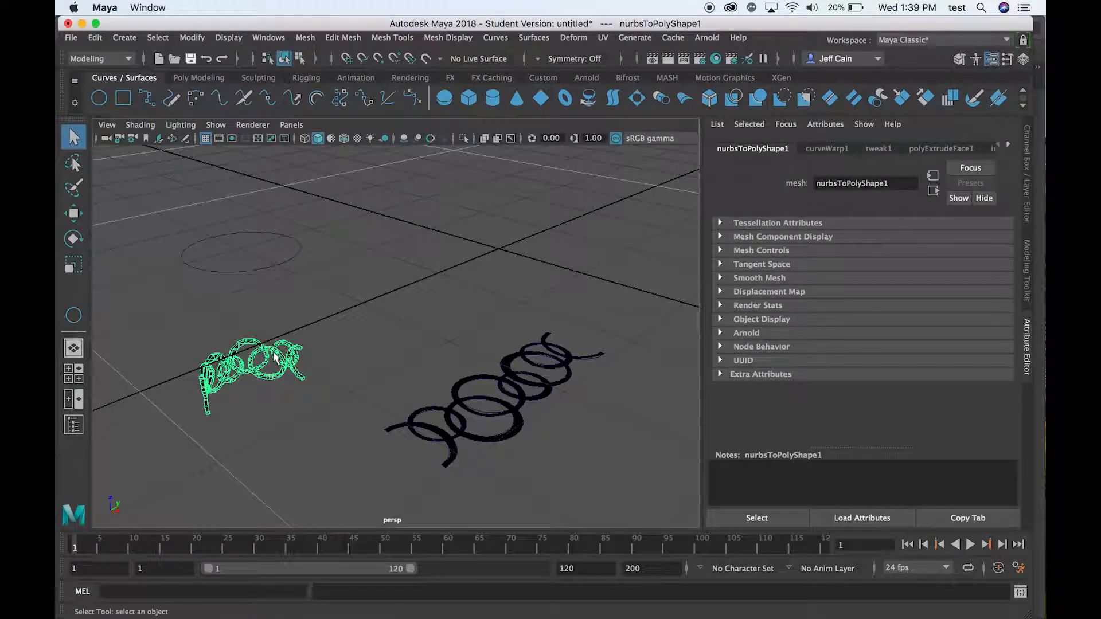
- Show the four-view layout and frame the warped mesh and circle to examine how the links follow the circle
mouse_move(311, 405)
left_mouse_down("alt")
mouse_move(314, 349)
mouse_move(315, 395)
left_mouse_up("alt")
key("space")
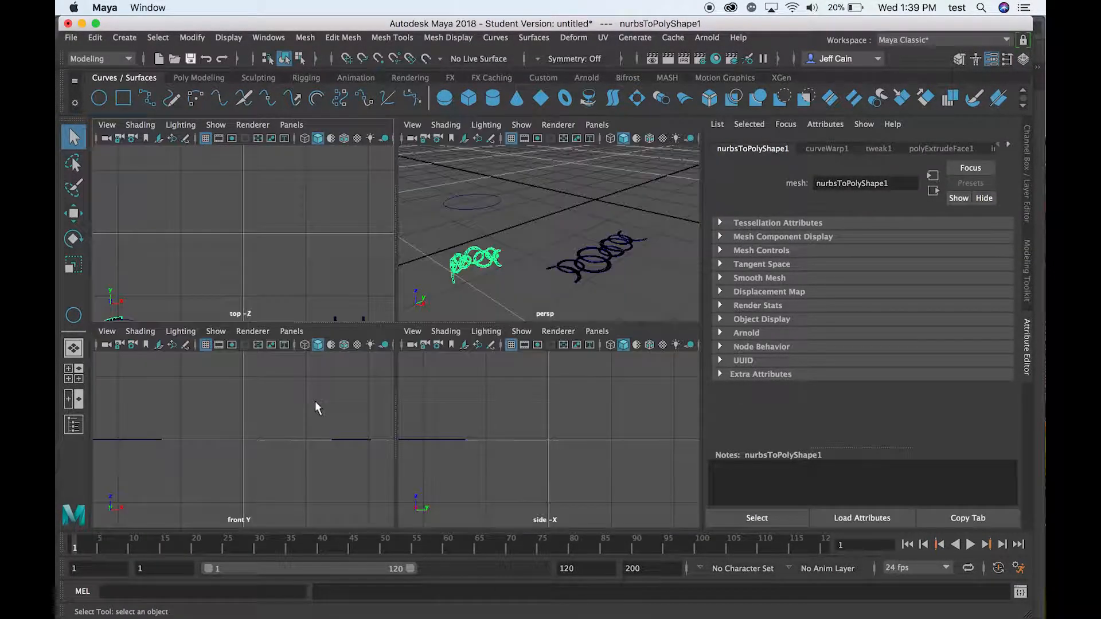
key("shift+a")
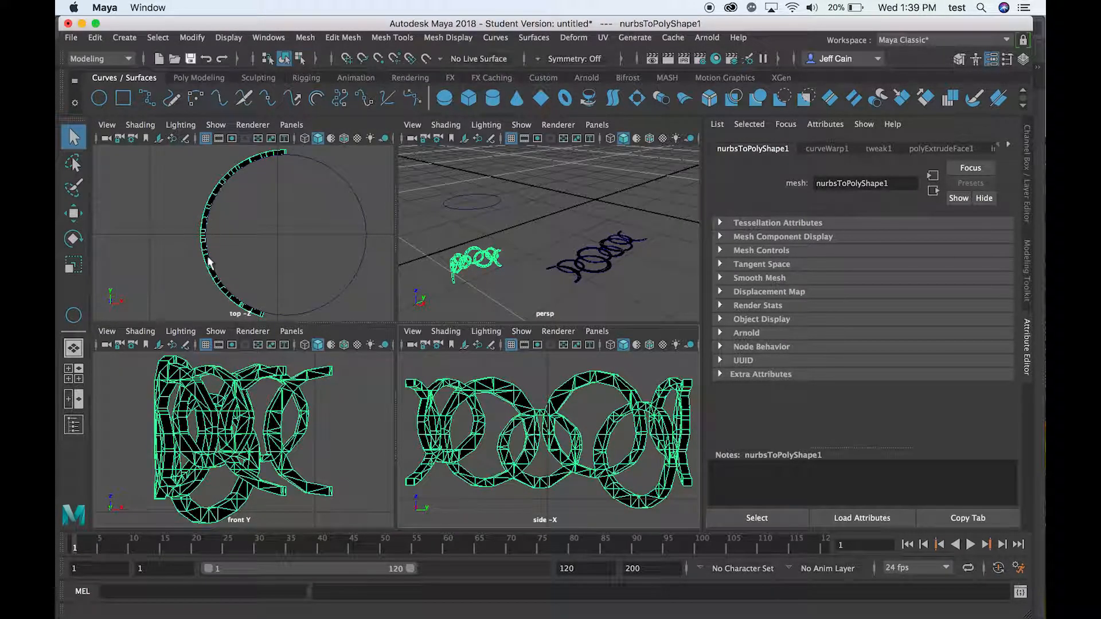
- Select the NURBS circle and set the Offset of its Curve Warp deformer to about 0.222
left_click(482, 210)
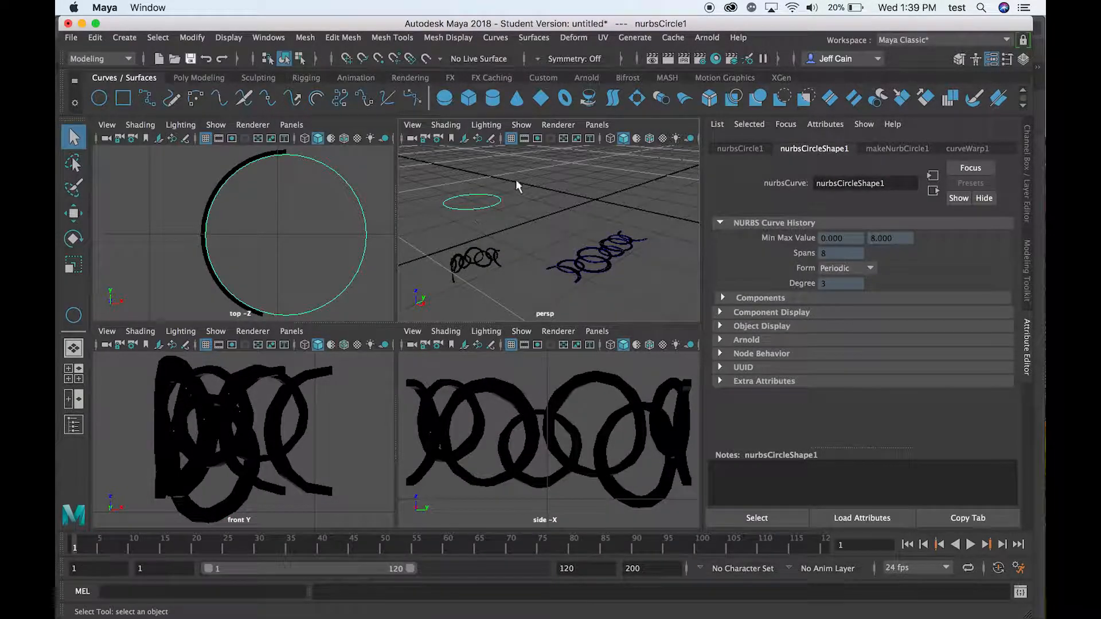
left_click_drag(492, 195, 459, 196, "alt")
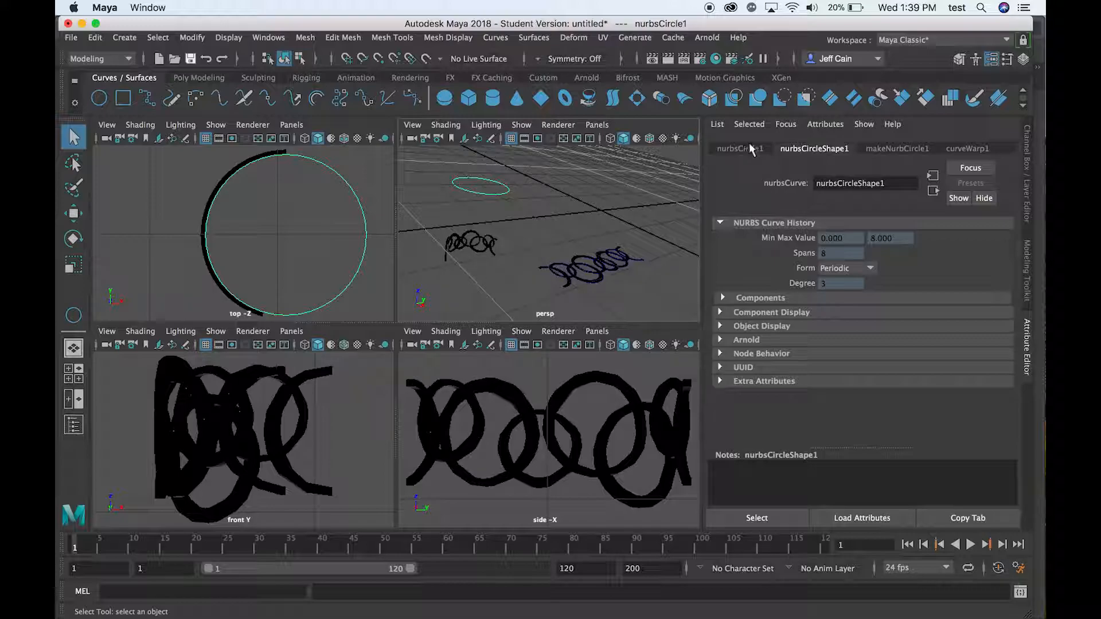
left_click(968, 149)
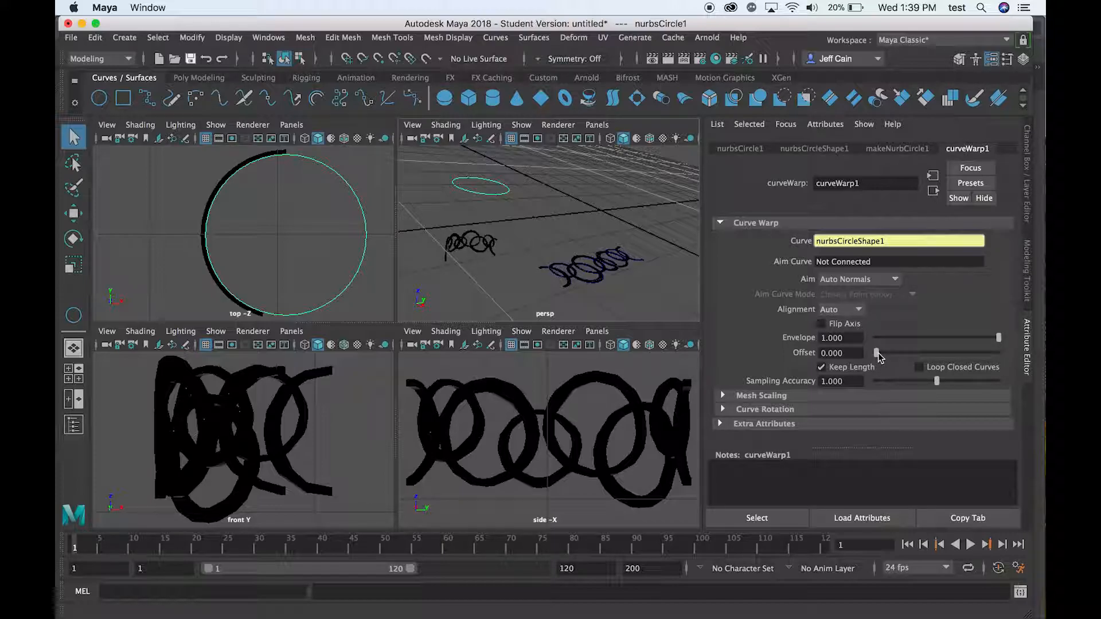
left_click_drag(878, 353, 902, 346)
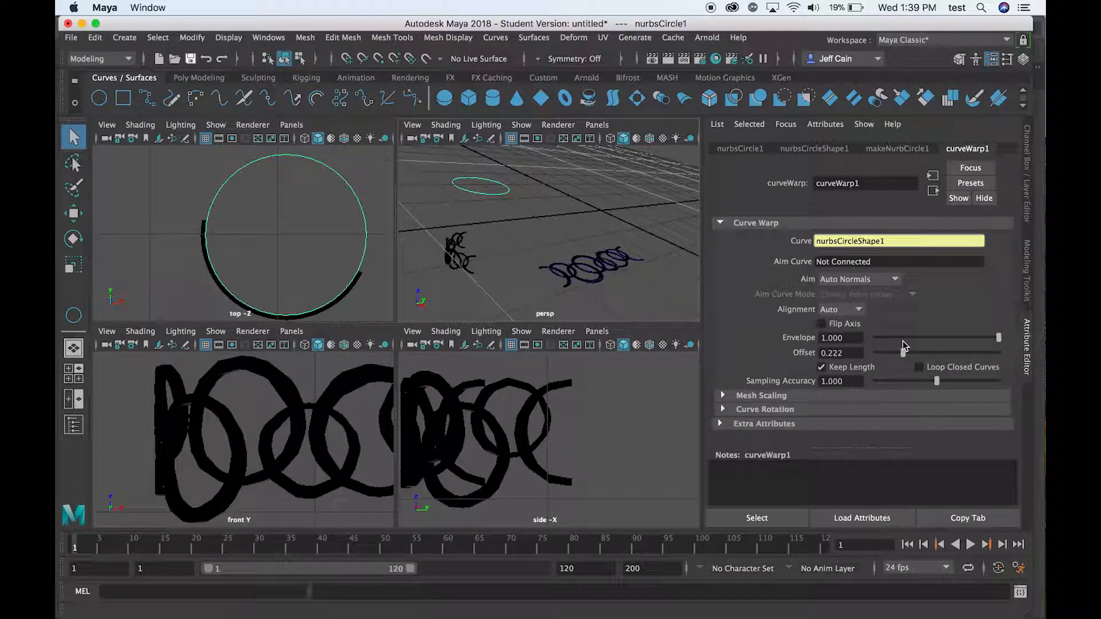
- Stretch the warped links around the whole circle with a Curve Warp Offset of about 0.071 and a Length Scale of about 2.296
left_click(722, 395)
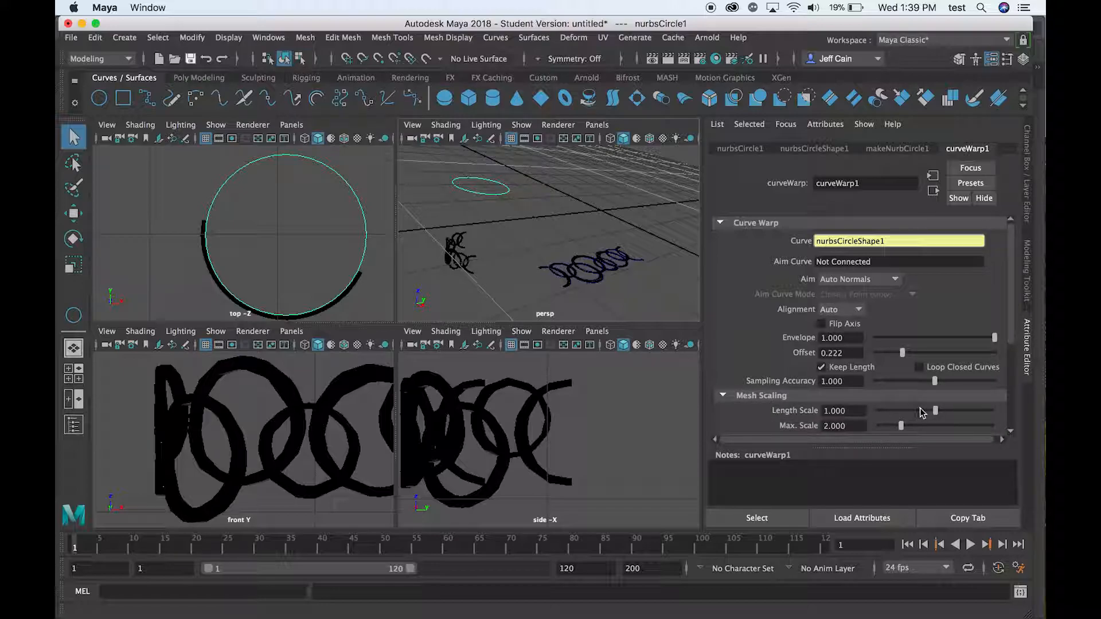
left_click_drag(936, 411, 990, 409)
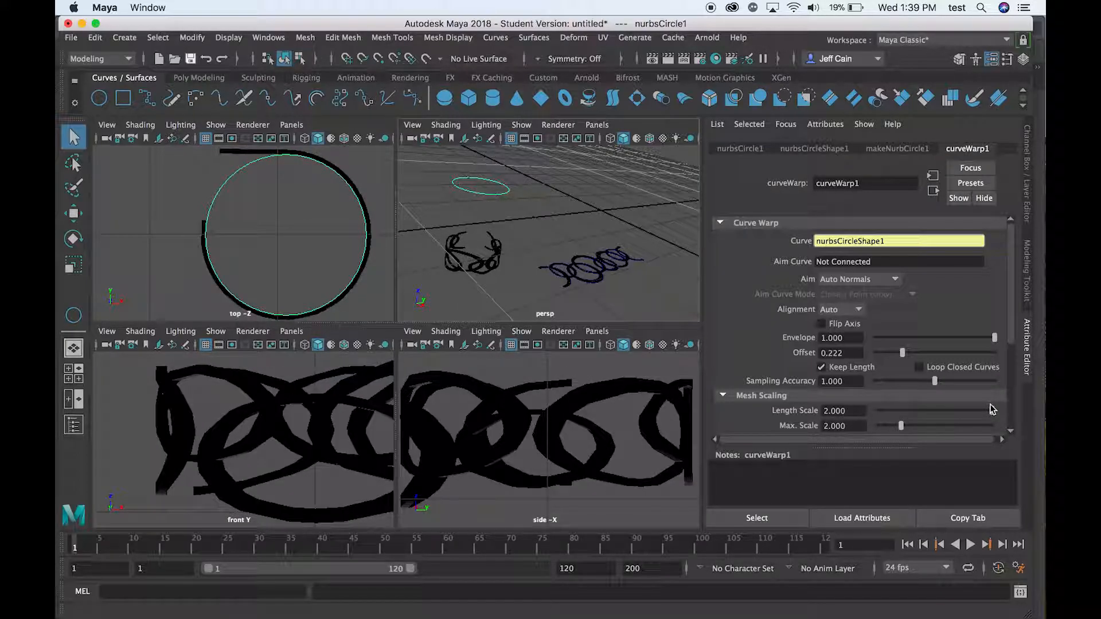
left_click_drag(901, 353, 885, 356)
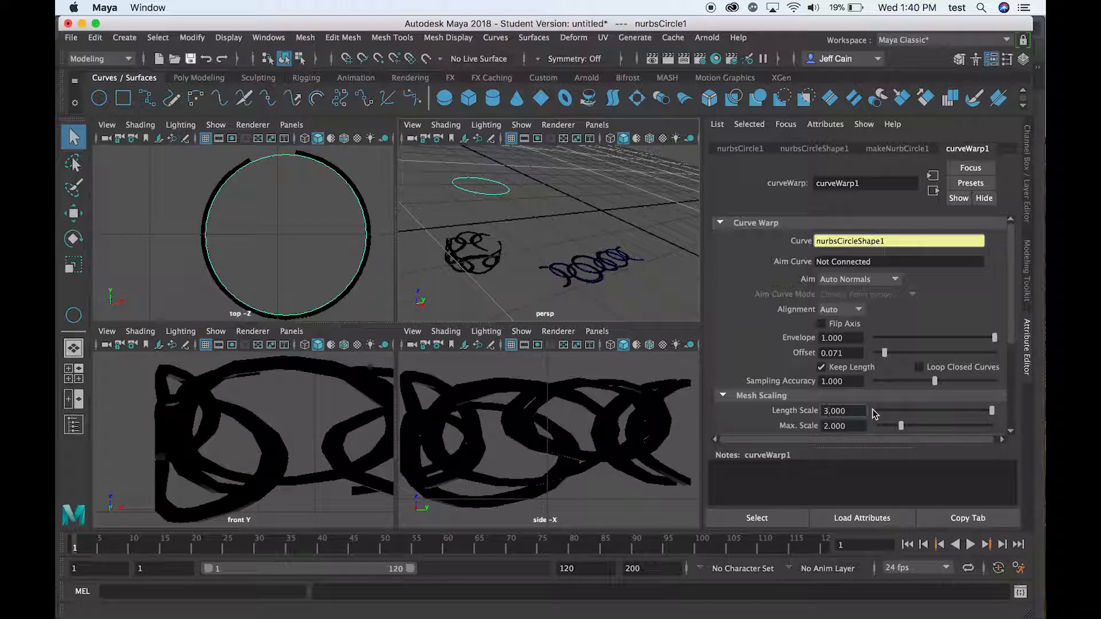
key("Tab")
mouse_move(935, 410)
left_mouse_down()
mouse_move(962, 413)
mouse_move(922, 415)
left_mouse_up()
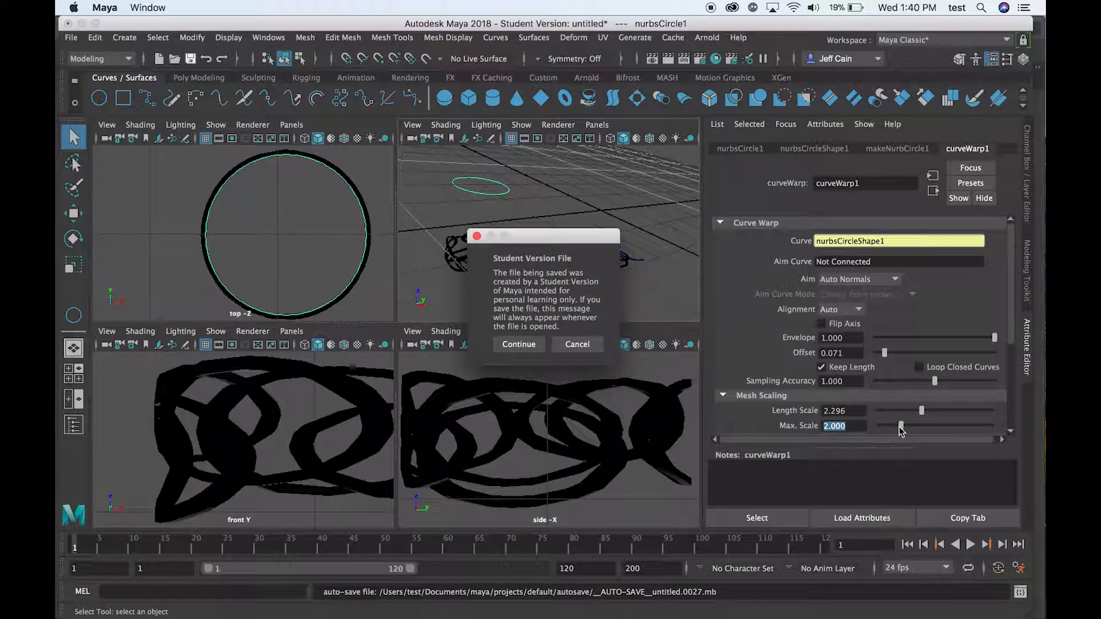
- Continue past the student version save notice and set the Curve Warp Max. Scale to about 3.765 for the ring-link mesh
left_click(523, 343)
left_click_drag(901, 425, 918, 427)
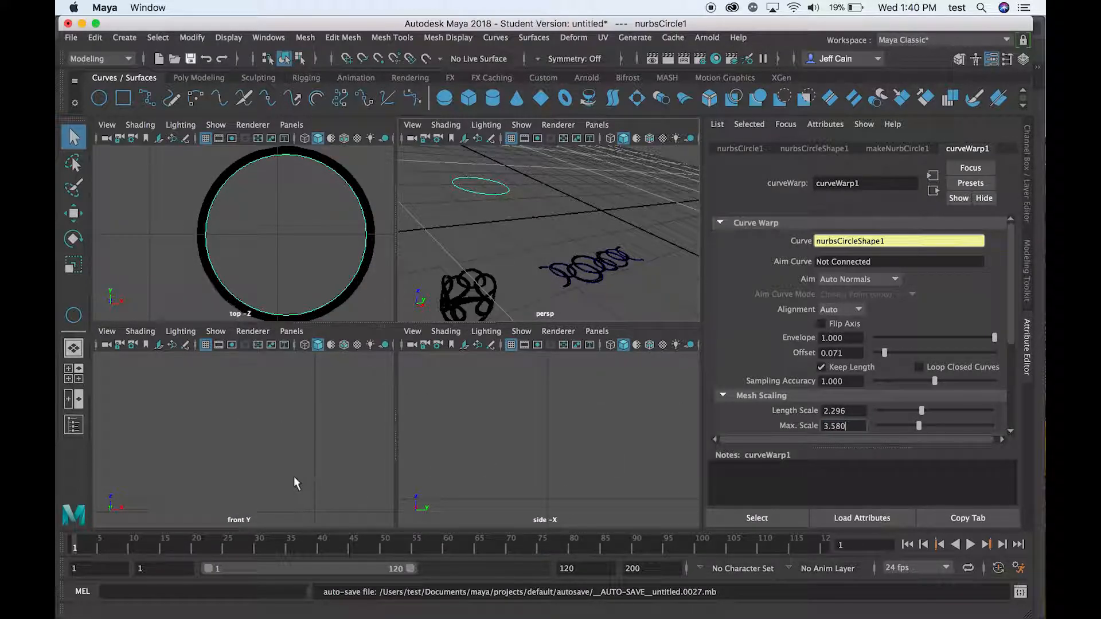
left_click(486, 308)
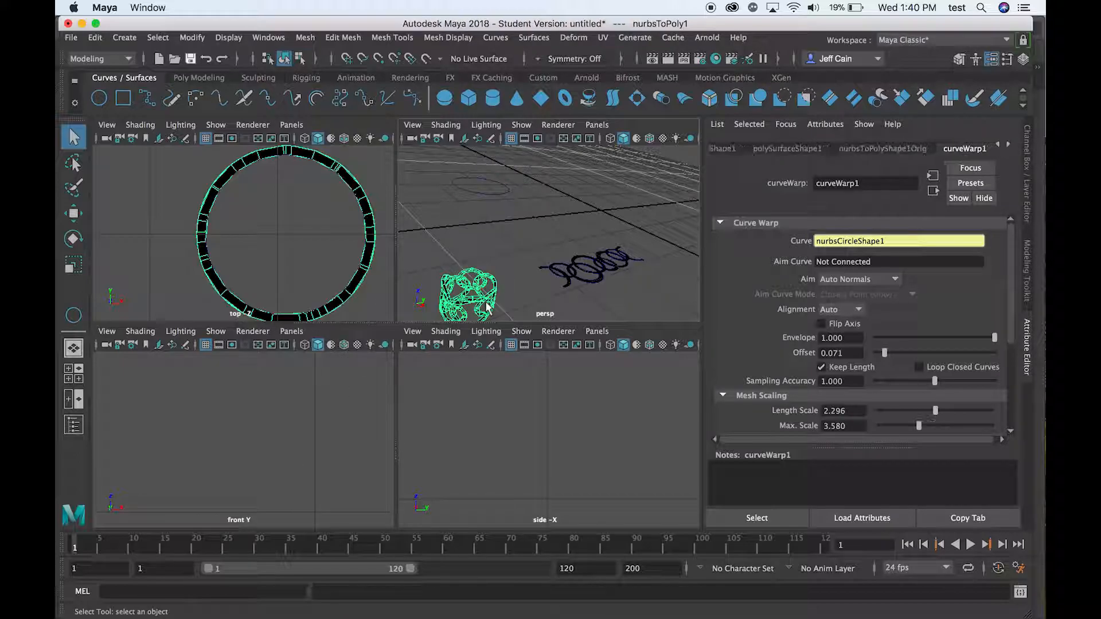
key("f")
key("f")
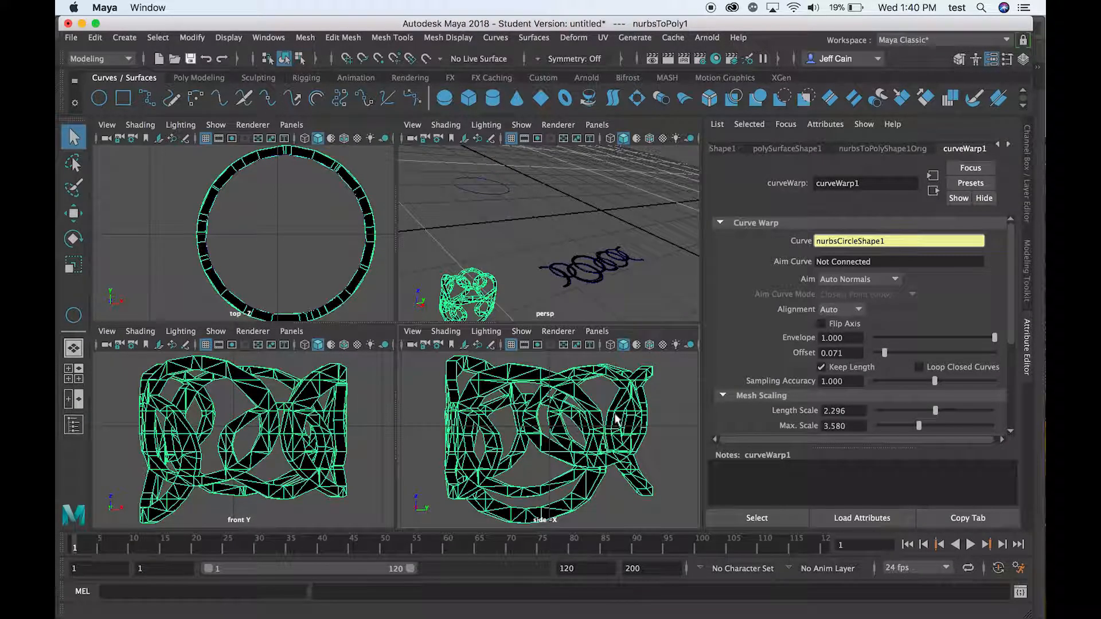
left_click_drag(919, 426, 922, 424)
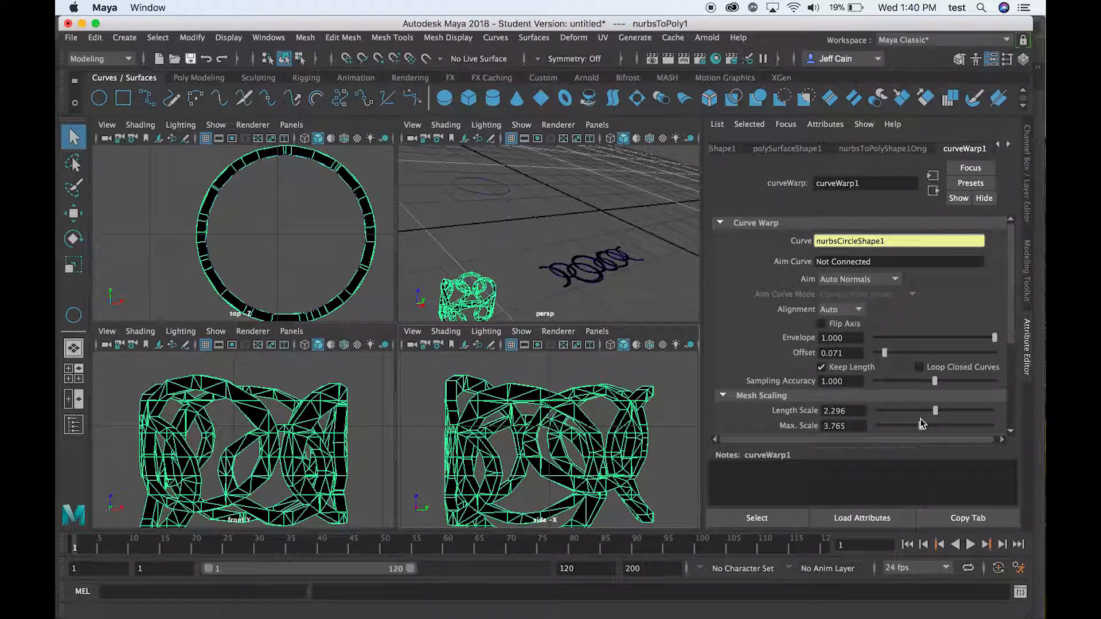
- Examine the Curve Warp's Scale Curve settings and the unselected ring, and reselect the warped ring-link mesh
scroll(875, 395, "down", 3)
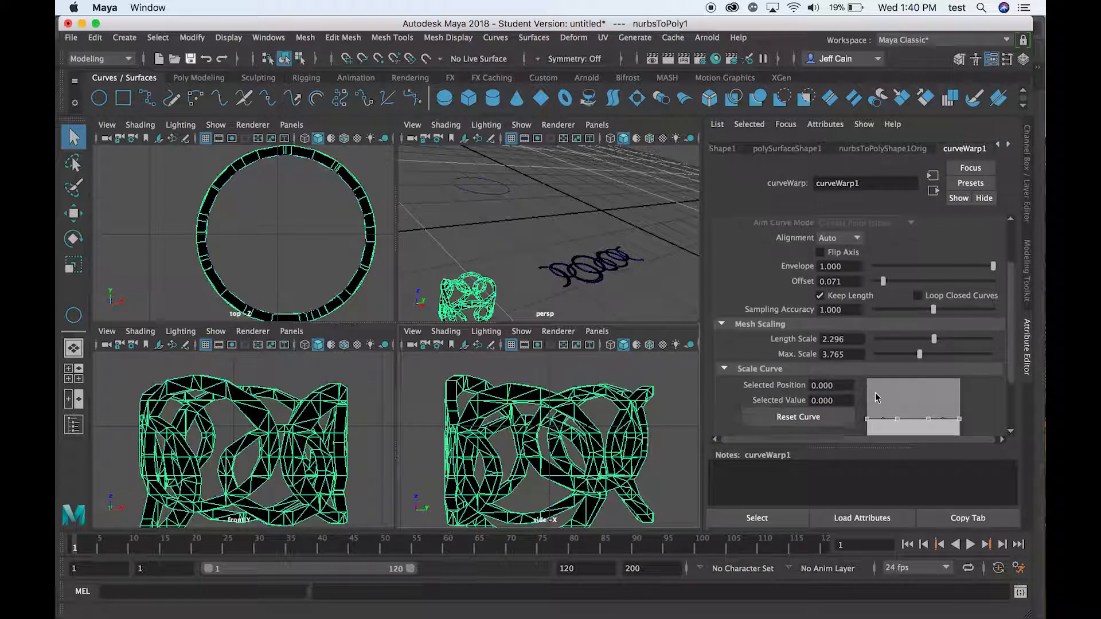
scroll(875, 396, "up", 1)
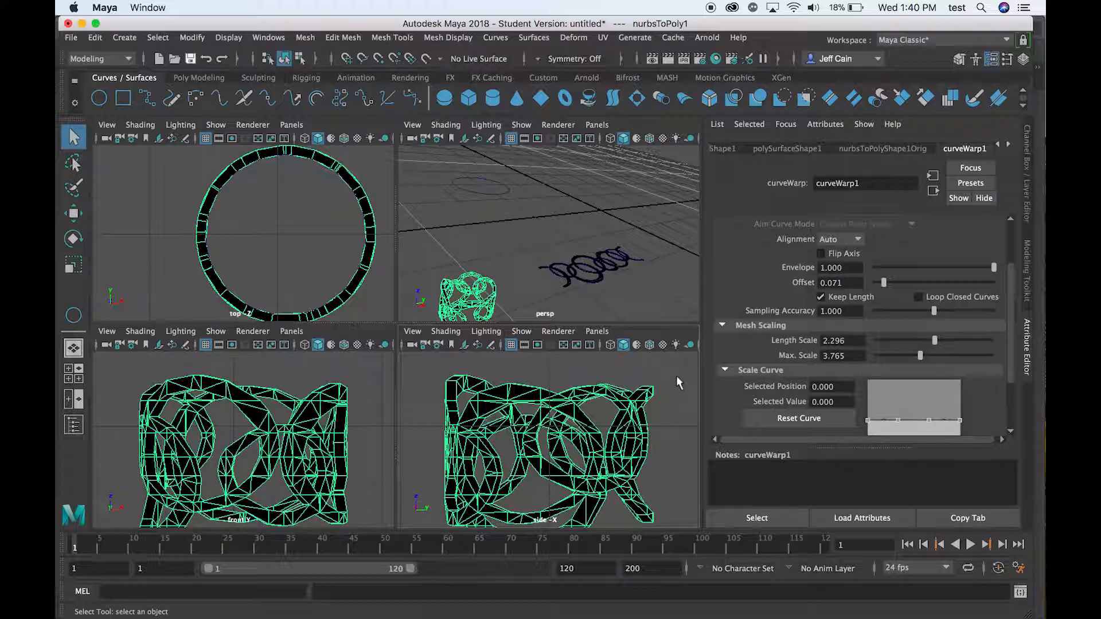
left_click(661, 287)
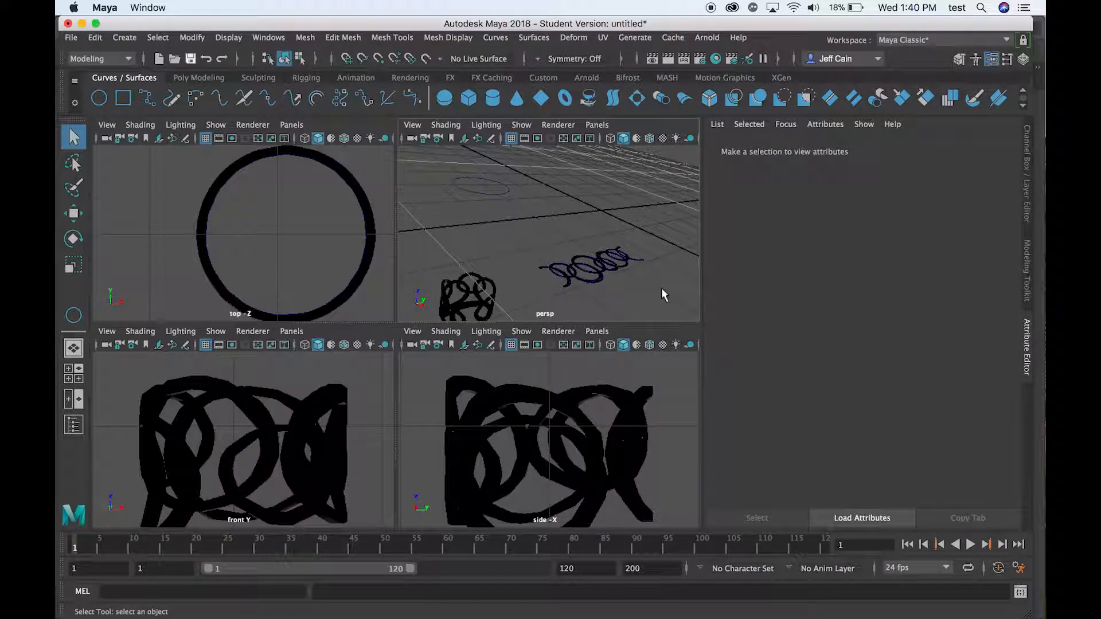
left_click(468, 301)
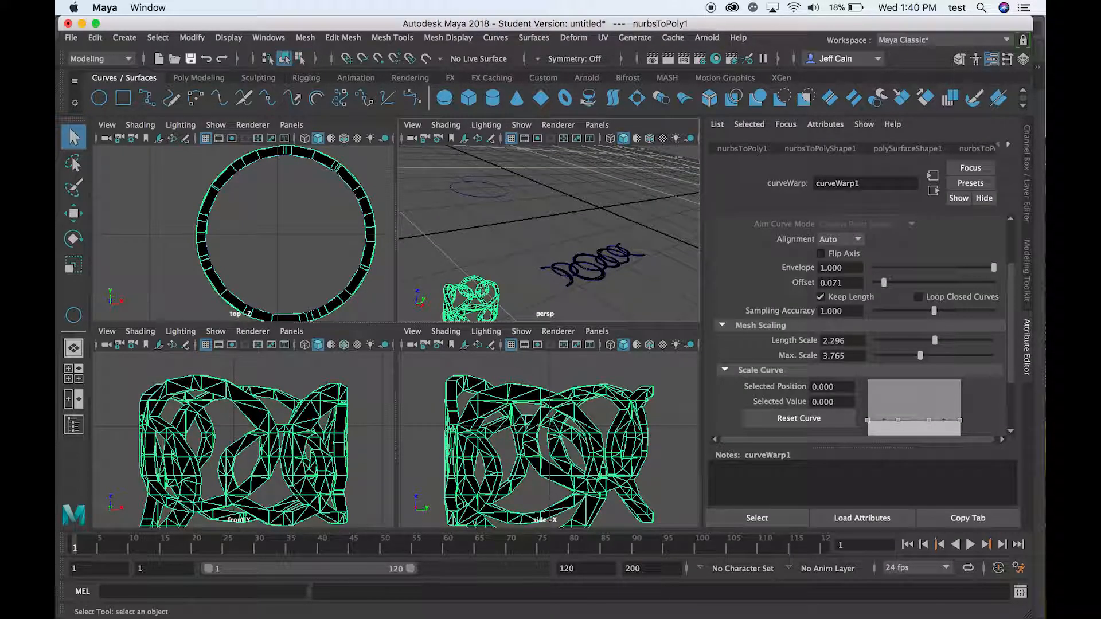